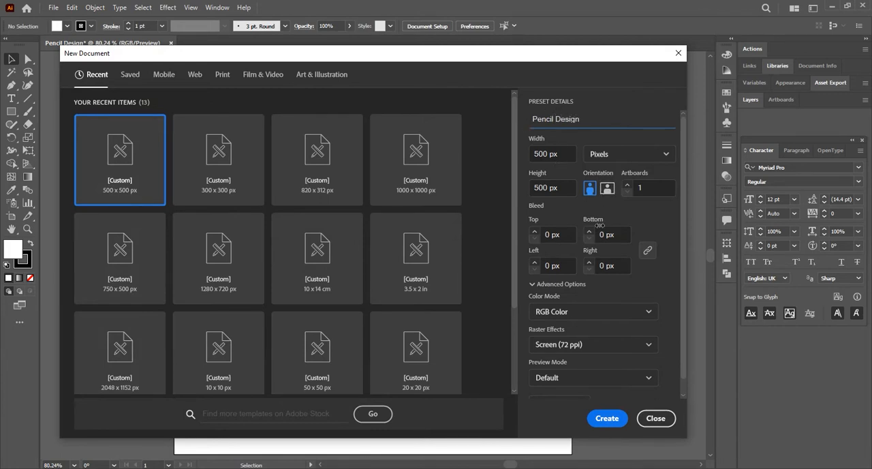
Create the 500 x 500 px RGB document "Pencil Design", paste the colour swatches and place them beside the artboard.
{"action": "left_click", "coordinate": [606, 418]}
{"action": "key", "text": "ctrl+v"}
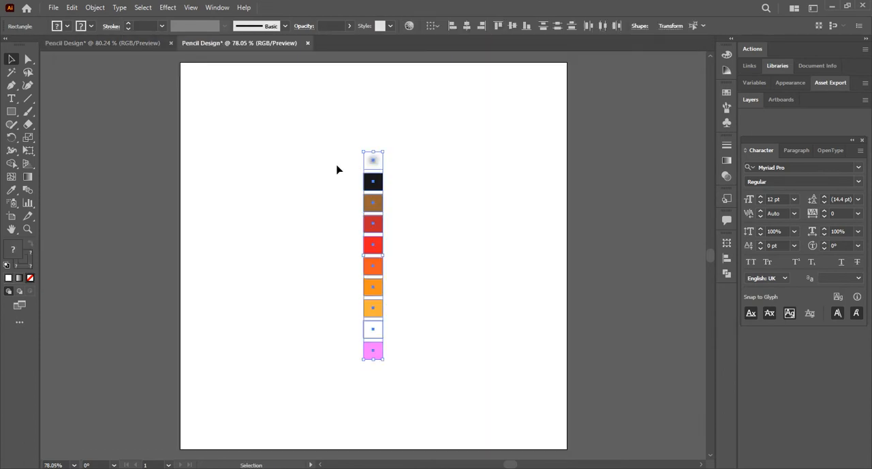
{"action": "left_click_drag", "start_coordinate": [376, 166], "coordinate": [151, 80]}
{"action": "left_click", "coordinate": [243, 148]}
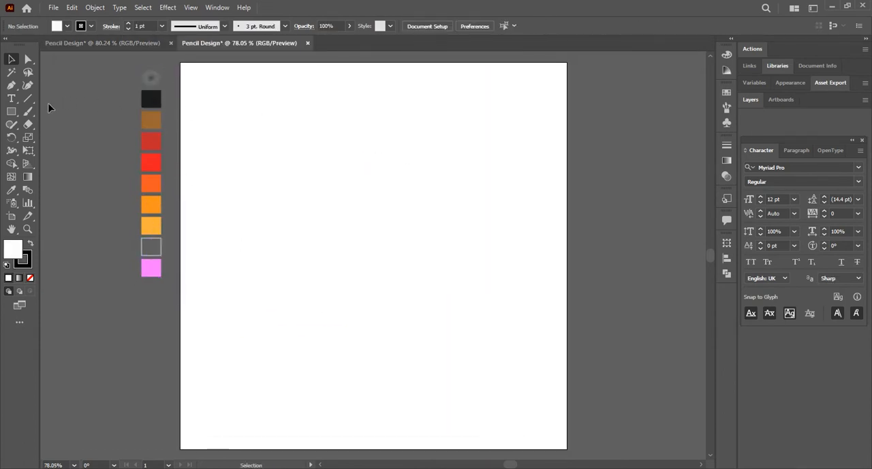
Draw a tall, narrow vertical rectangle near the middle of the artboard.
{"action": "left_click", "coordinate": [12, 111]}
{"action": "left_click_drag", "start_coordinate": [297, 185], "coordinate": [318, 354]}
{"action": "left_click", "coordinate": [15, 63]}
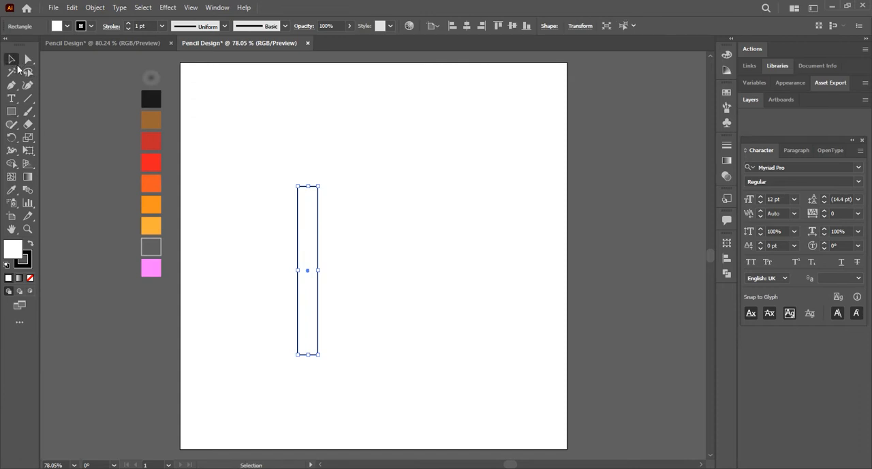
{"action": "left_click", "coordinate": [387, 225]}
Duplicate the narrow rectangle edge to edge and repeat the copy to make a row of five adjoining strips.
{"action": "left_click_drag", "start_coordinate": [312, 268], "coordinate": [328, 274]}
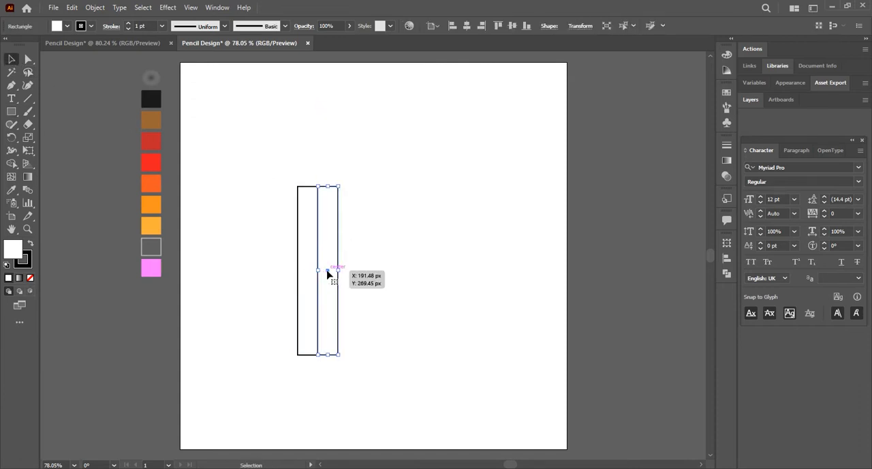
{"action": "key", "text": "ctrl+d"}
{"action": "key", "text": "ctrl+d"}
{"action": "key", "text": "ctrl+d"}
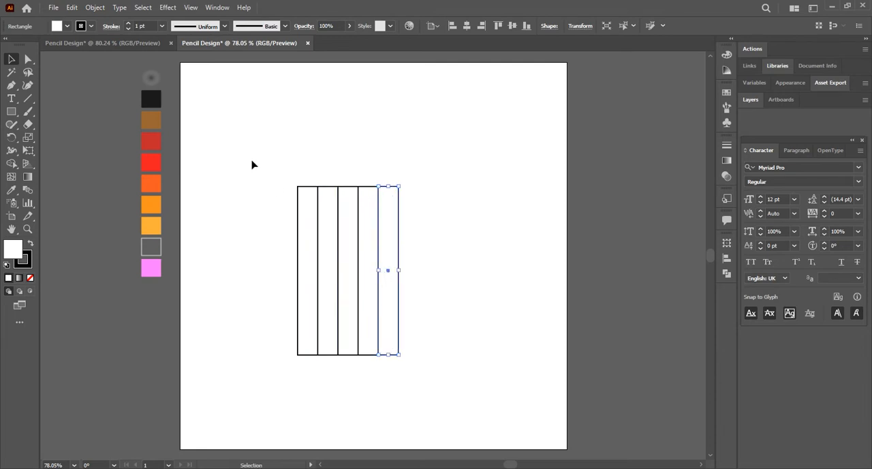
{"action": "left_click", "coordinate": [268, 157]}
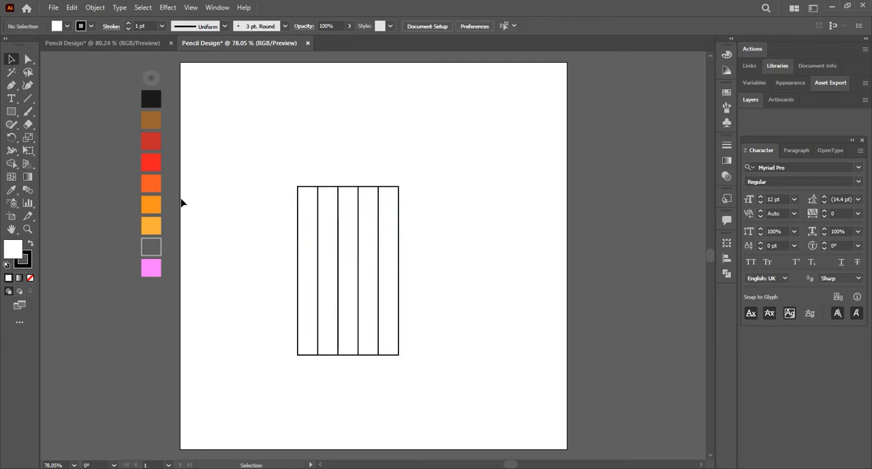
Colour the five strips from right to left with the sampled dark red, red, dark orange, orange and light orange swatches.
{"action": "left_click", "coordinate": [399, 218]}
{"action": "left_click", "coordinate": [11, 190]}
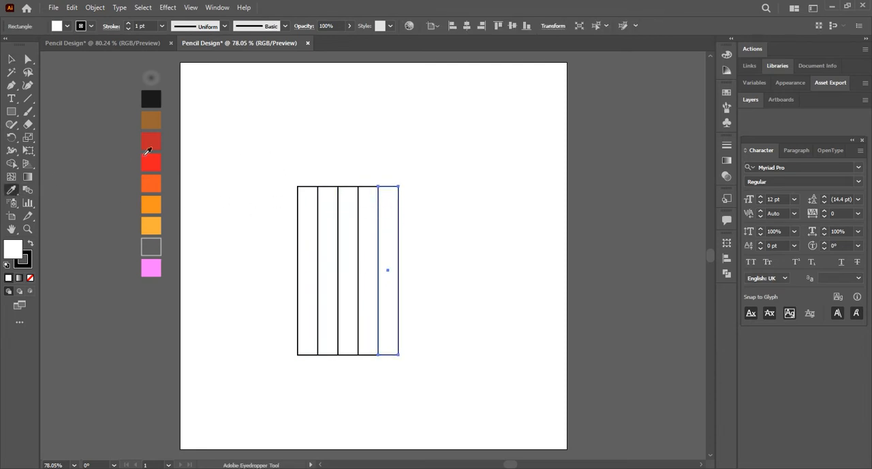
{"action": "left_click", "coordinate": [152, 141]}
{"action": "left_click", "coordinate": [372, 215], "text": "ctrl"}
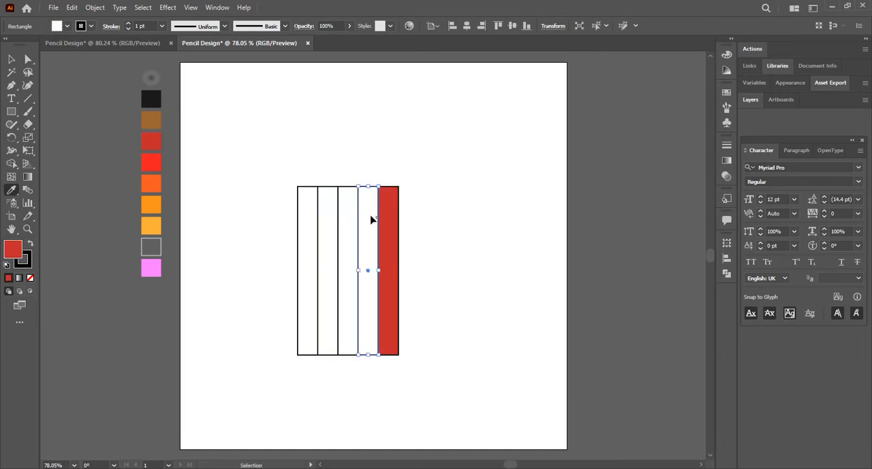
{"action": "left_click", "coordinate": [153, 162]}
{"action": "left_click", "coordinate": [349, 225], "text": "ctrl"}
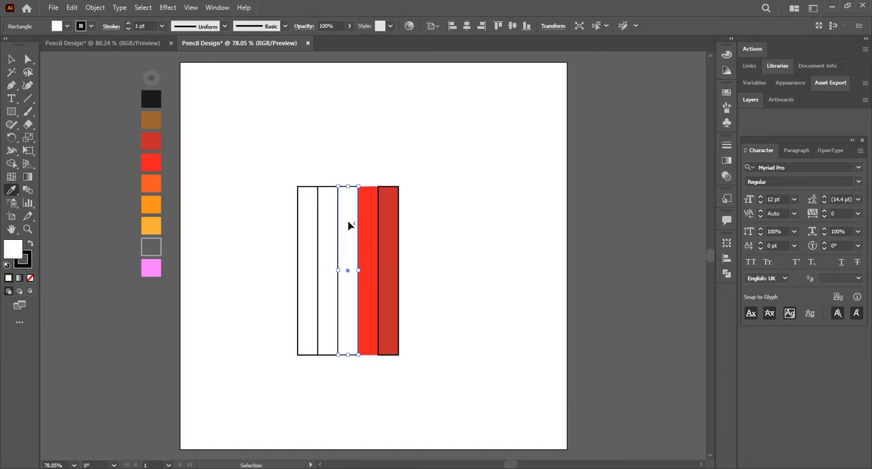
{"action": "left_click", "coordinate": [151, 183]}
{"action": "left_click", "coordinate": [332, 229], "text": "ctrl"}
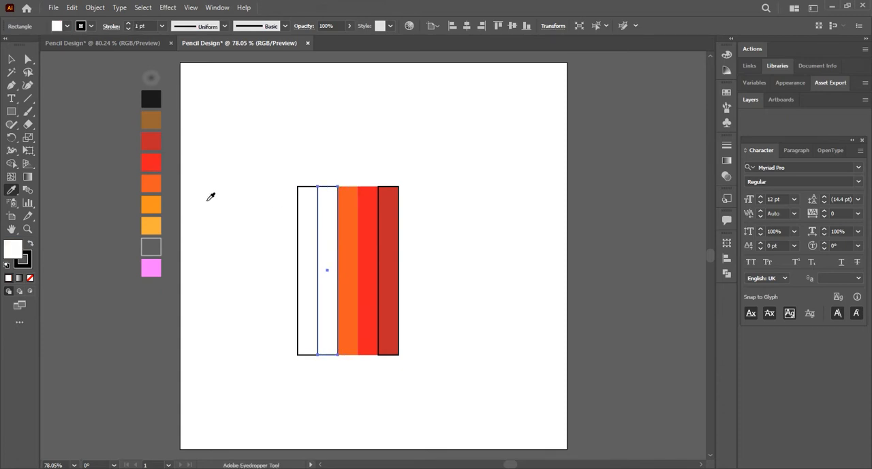
{"action": "left_click", "coordinate": [152, 203]}
{"action": "left_click", "coordinate": [302, 227], "text": "ctrl"}
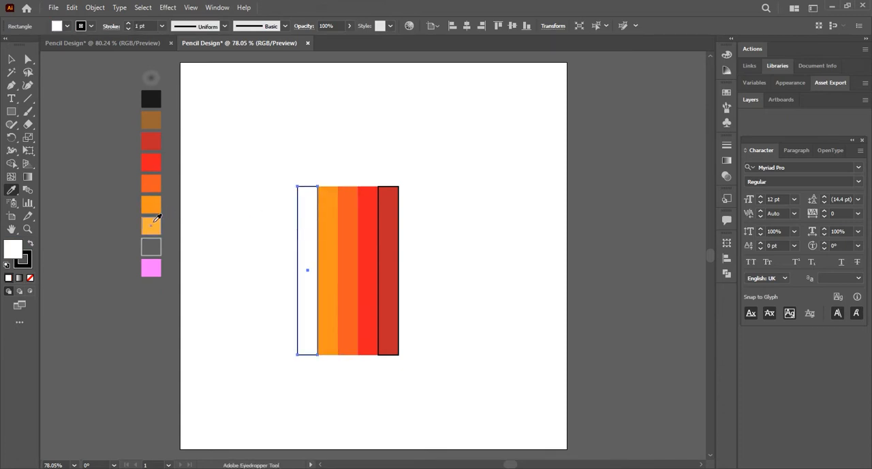
{"action": "left_click", "coordinate": [152, 223]}
{"action": "key", "text": "v"}
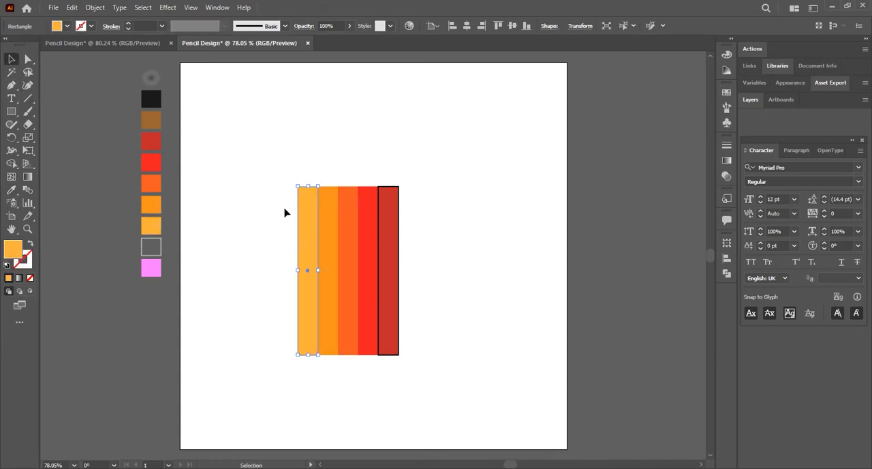
Remove the black stroke from the dark red strip, keeping its fill.
{"action": "left_click", "coordinate": [384, 244]}
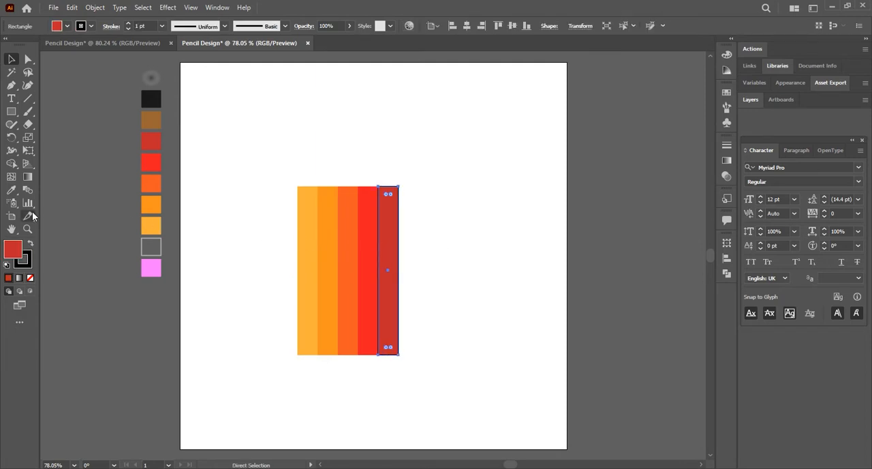
{"action": "left_click", "coordinate": [28, 267]}
{"action": "left_click", "coordinate": [30, 279]}
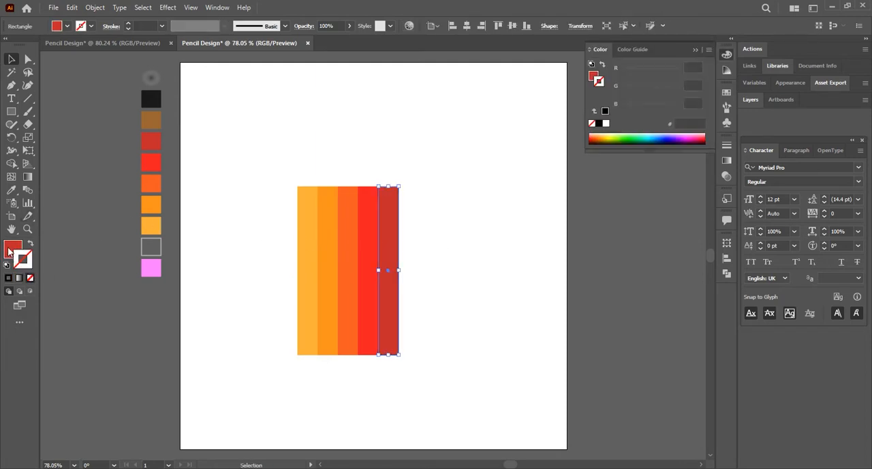
{"action": "left_click", "coordinate": [10, 249]}
{"action": "left_click", "coordinate": [212, 266]}
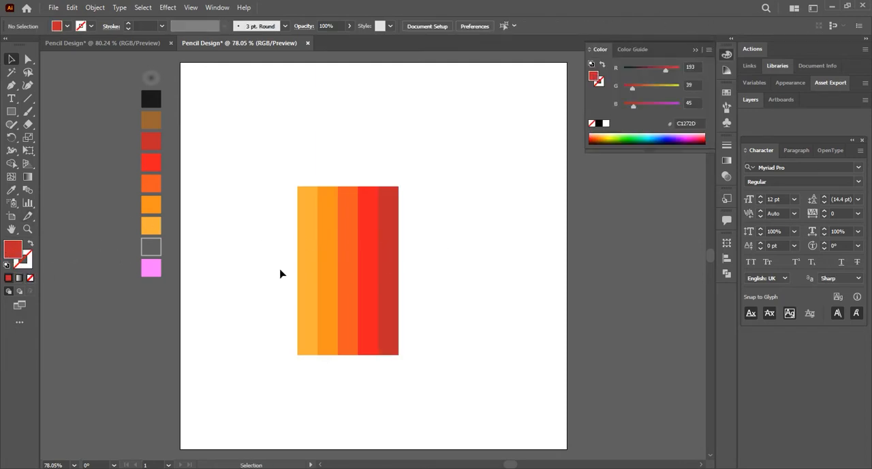
Stretch all five strips together upward and narrow them to form a slim pencil body.
{"action": "left_click_drag", "start_coordinate": [413, 295], "coordinate": [406, 273]}
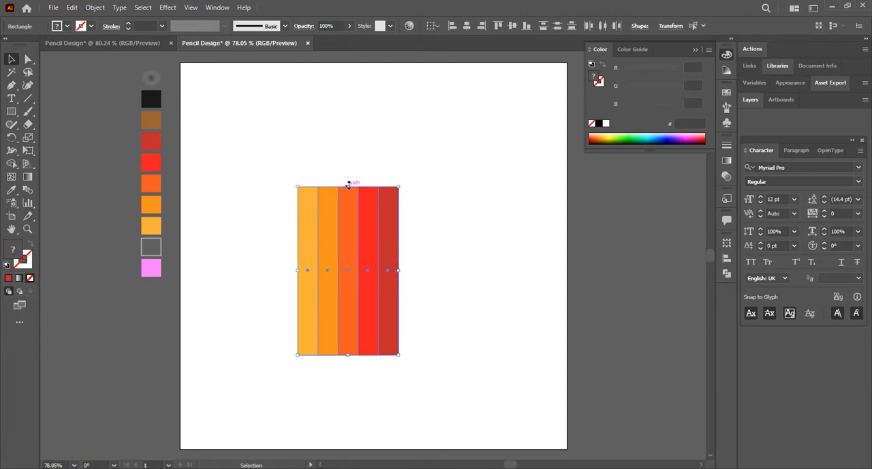
{"action": "left_click_drag", "start_coordinate": [348, 186], "coordinate": [347, 159]}
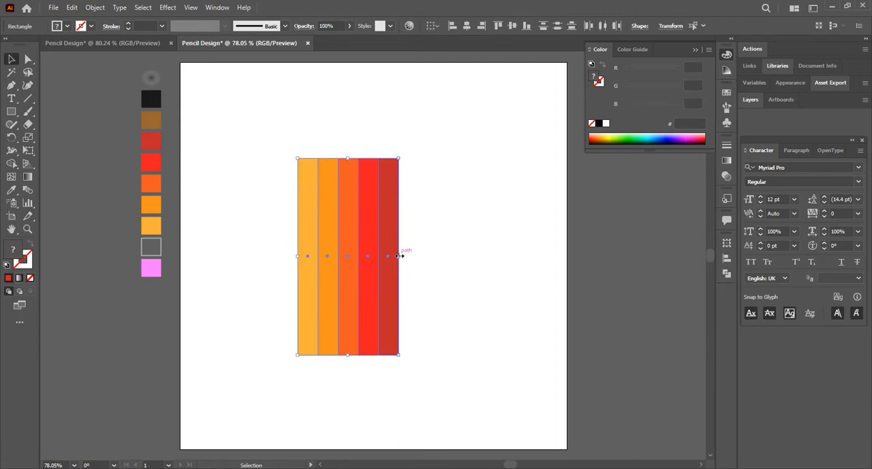
{"action": "left_click_drag", "start_coordinate": [401, 256], "coordinate": [369, 255]}
{"action": "left_click", "coordinate": [402, 279]}
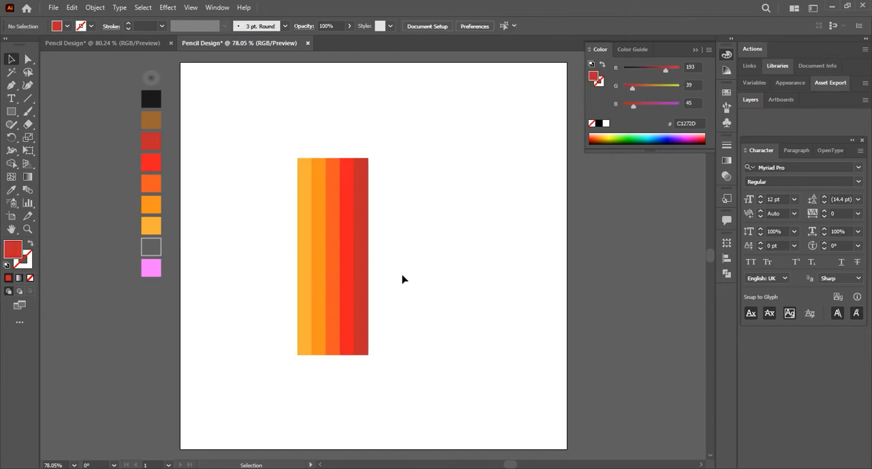
Draw a rectangle as wide as the pencil body directly on top of it, and move all the shapes down the artboard.
{"action": "left_click", "coordinate": [17, 111]}
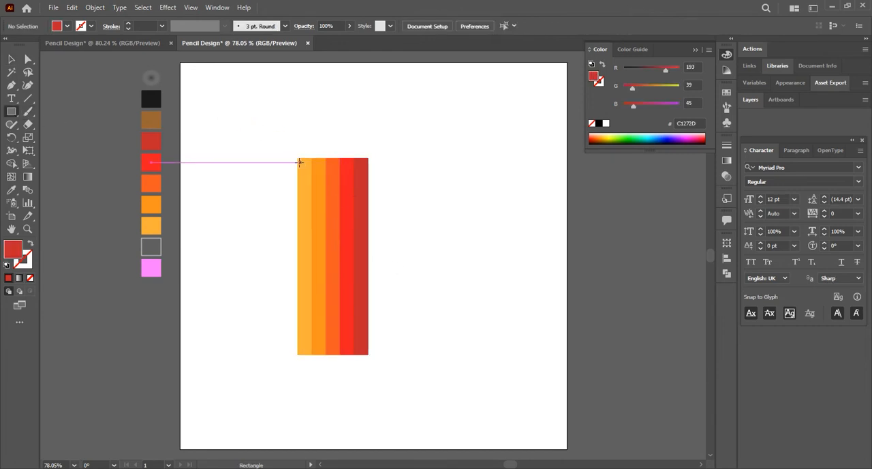
{"action": "left_click_drag", "start_coordinate": [296, 158], "coordinate": [368, 117]}
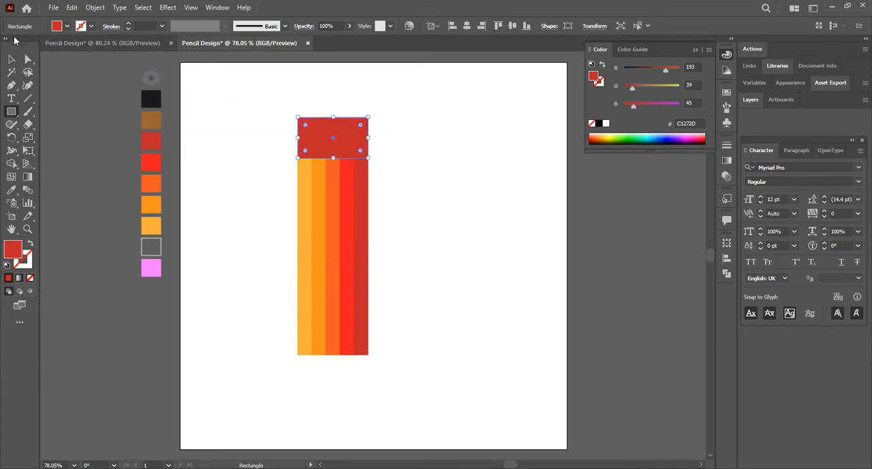
{"action": "key", "text": "v"}
{"action": "left_click", "coordinate": [309, 166], "text": "shift"}
{"action": "left_click_drag", "start_coordinate": [337, 238], "coordinate": [337, 285]}
Add an anchor point midway along the top rectangle's upper edge and pull it straight up into a pencil point.
{"action": "left_click", "coordinate": [343, 187]}
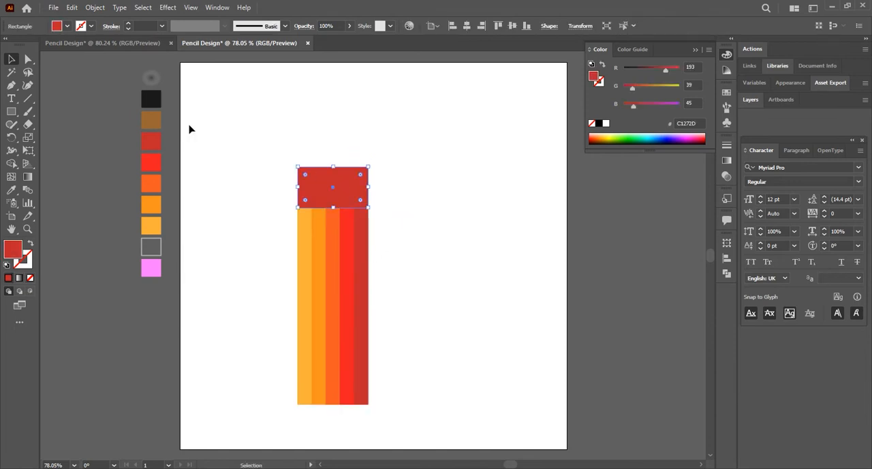
{"action": "left_click", "coordinate": [11, 85]}
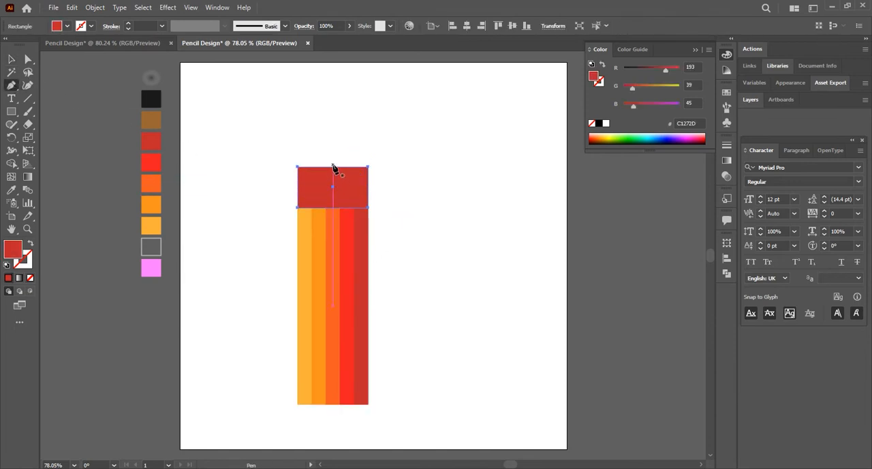
{"action": "left_click", "coordinate": [333, 167]}
{"action": "left_click", "coordinate": [28, 59]}
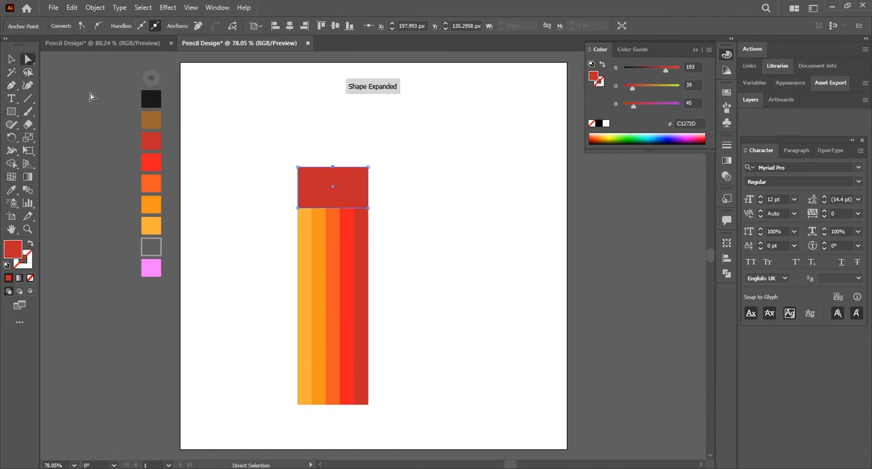
{"action": "left_click_drag", "start_coordinate": [333, 168], "coordinate": [333, 100]}
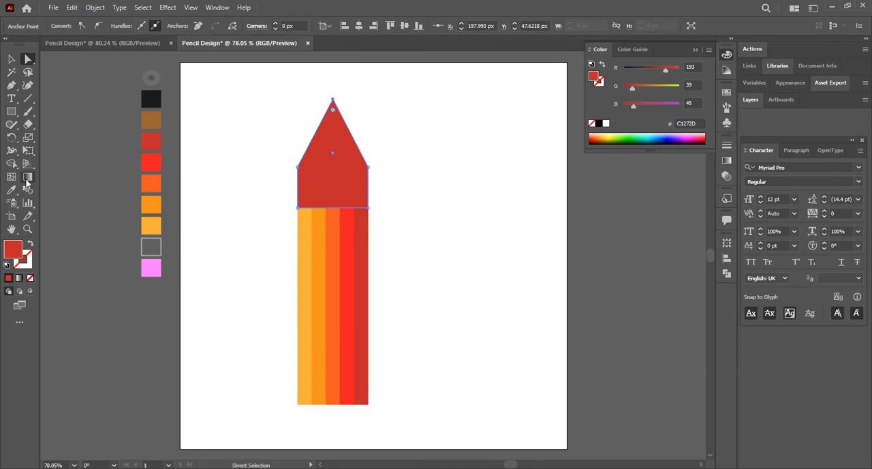
Fill the pointed shape with the sampled brown swatch and send it to the back.
{"action": "left_click", "coordinate": [13, 191]}
{"action": "left_click", "coordinate": [158, 121]}
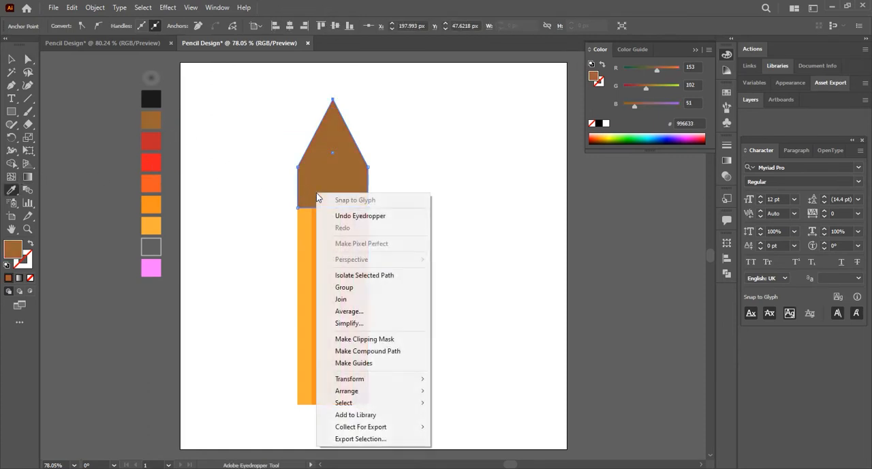
{"action": "right_click", "coordinate": [316, 194]}
{"action": "mouse_move", "coordinate": [346, 393]}
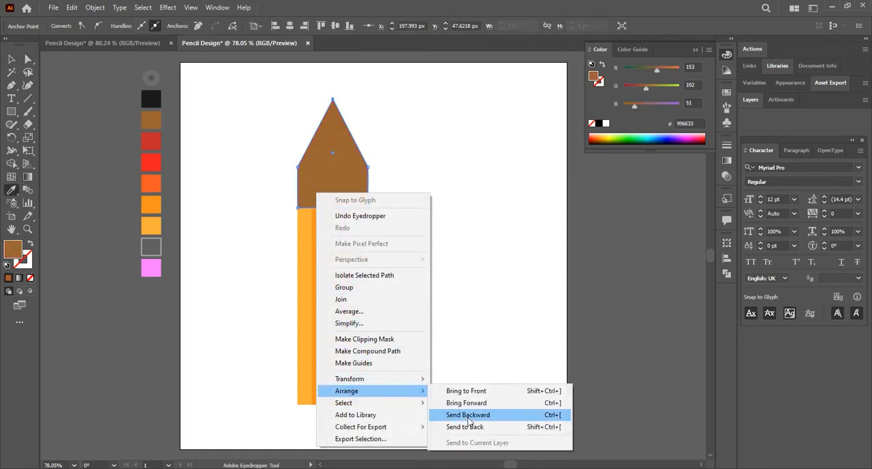
{"action": "left_click", "coordinate": [470, 424]}
Move the brown shape straight down until its straight-sided part sits behind the strips and only the triangle shows.
{"action": "left_click", "coordinate": [11, 60]}
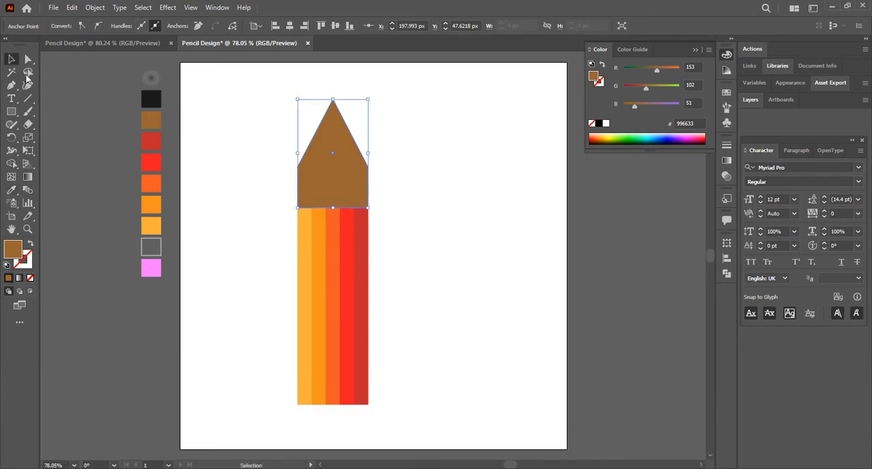
{"action": "left_click", "coordinate": [240, 177]}
{"action": "left_click", "coordinate": [321, 166], "text": "shift"}
{"action": "left_click", "coordinate": [321, 167], "text": "shift"}
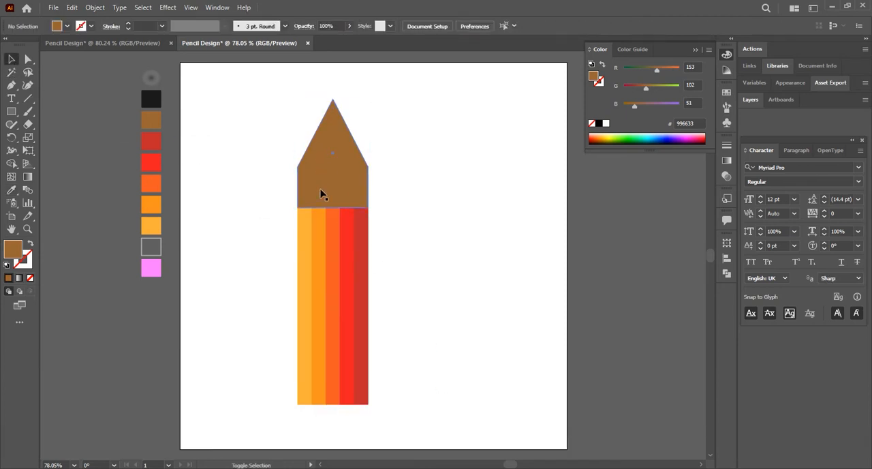
{"action": "left_click_drag", "start_coordinate": [335, 166], "coordinate": [334, 203]}
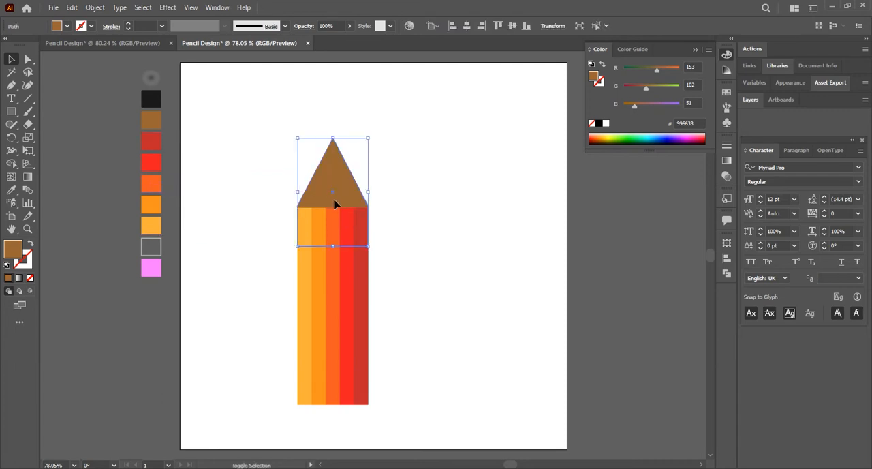
{"action": "left_click", "coordinate": [335, 205], "text": "shift"}
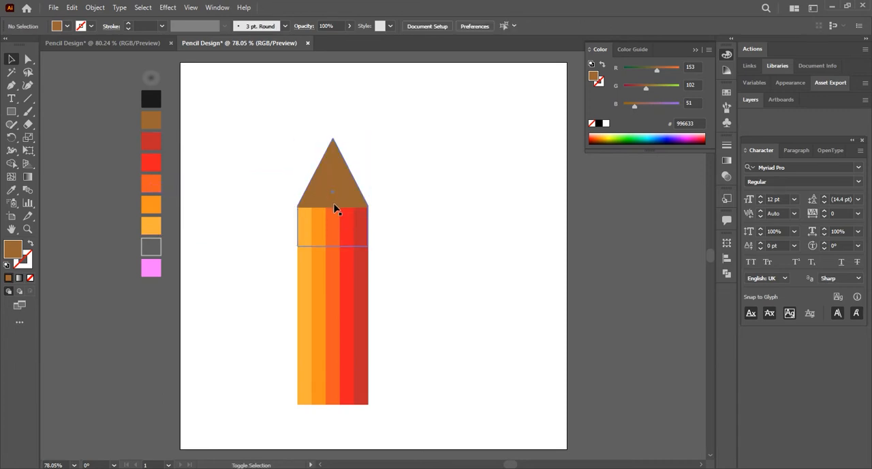
{"action": "left_click_drag", "start_coordinate": [335, 188], "coordinate": [335, 192]}
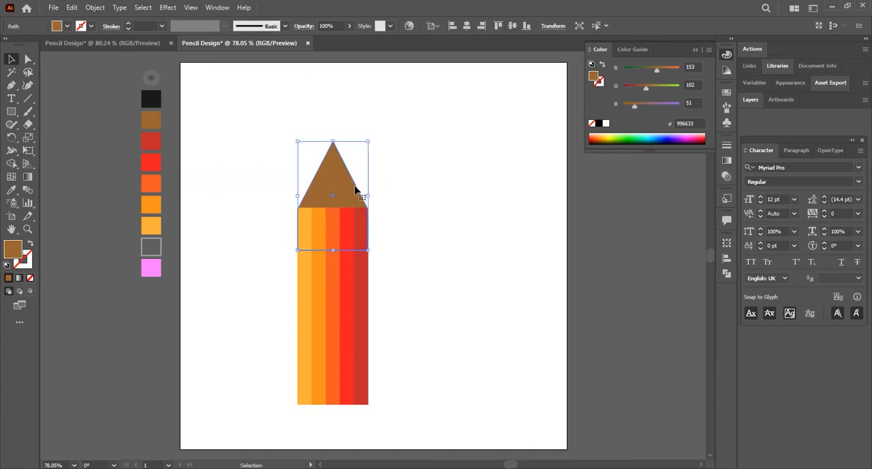
{"action": "left_click", "coordinate": [386, 246]}
Stretch the brown tip slightly upward from its top edge, keeping its width.
{"action": "left_click", "coordinate": [327, 193]}
{"action": "left_click_drag", "start_coordinate": [334, 141], "coordinate": [334, 137]}
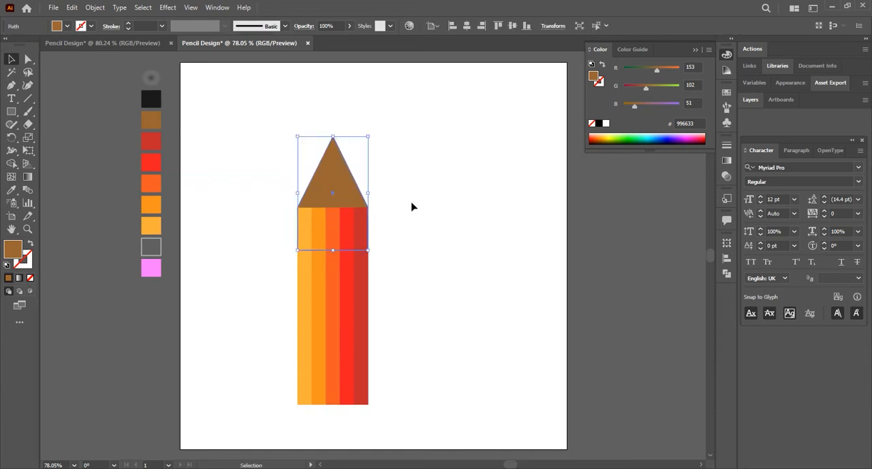
{"action": "left_click", "coordinate": [390, 248]}
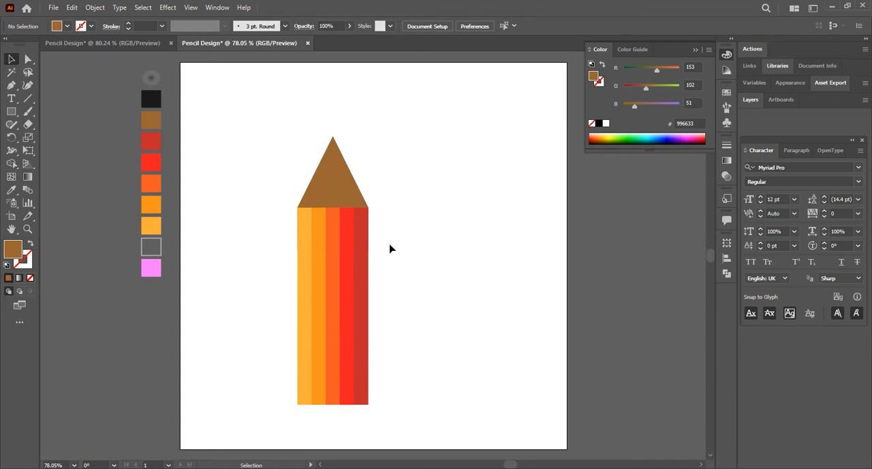
Raise the brown tip's apex anchor point to make the pencil point longer and sharper.
{"action": "left_click", "coordinate": [317, 169]}
{"action": "left_click", "coordinate": [28, 60]}
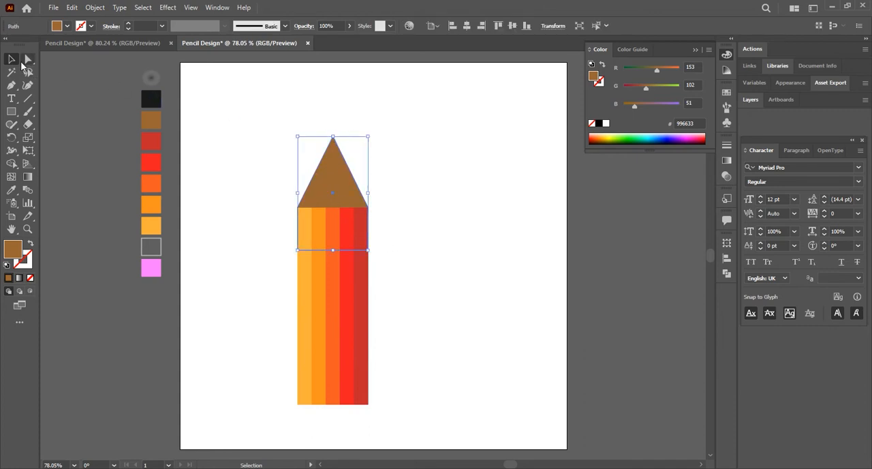
{"action": "left_click_drag", "start_coordinate": [333, 137], "coordinate": [333, 116]}
{"action": "left_click", "coordinate": [386, 207]}
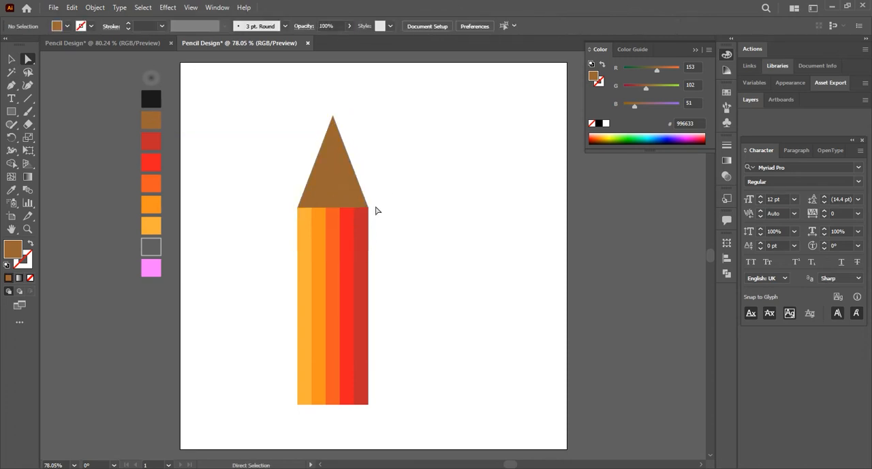
Draw a small closed triangle with the Pen tool on the upper edge of the yellow-orange strip, spanning the strip's width.
{"action": "left_click", "coordinate": [11, 86]}
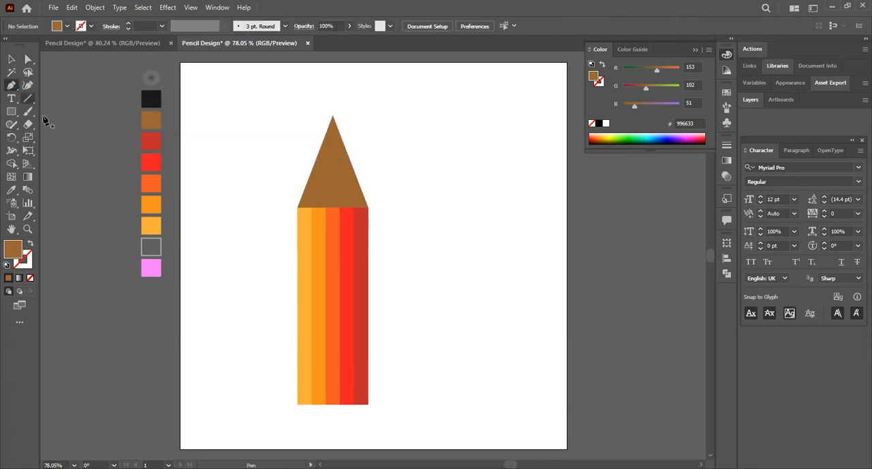
{"action": "left_click", "coordinate": [298, 207]}
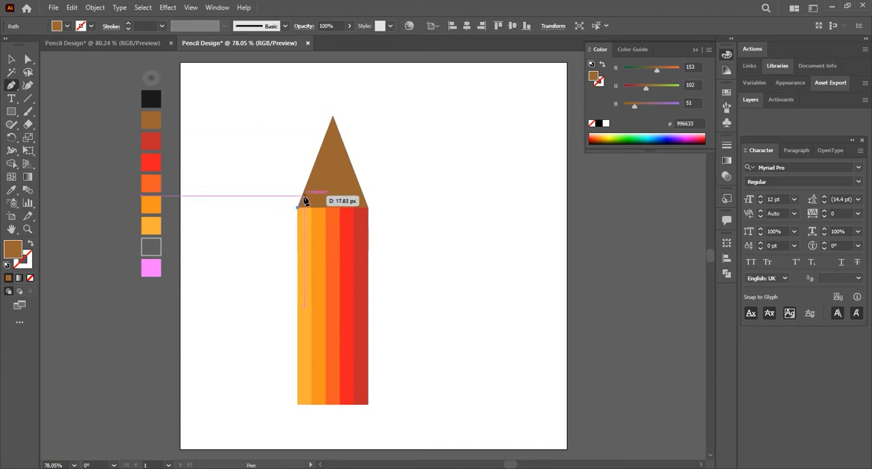
{"action": "left_click", "coordinate": [305, 196]}
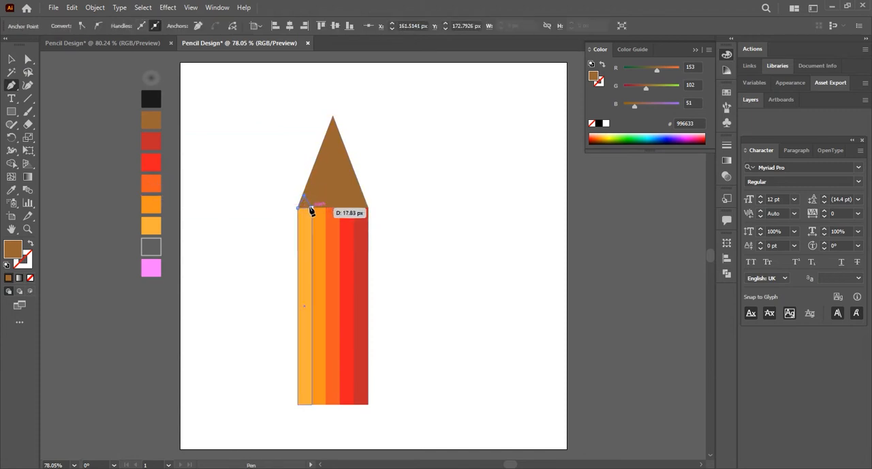
{"action": "left_click", "coordinate": [312, 207]}
{"action": "left_click", "coordinate": [298, 207]}
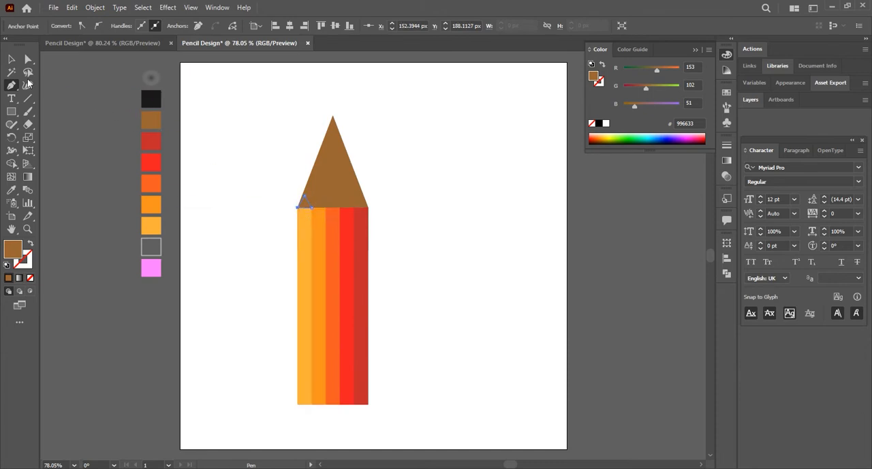
Duplicate the small triangle sideways so that each of the five strips has one on its upper edge.
{"action": "left_click", "coordinate": [11, 59]}
{"action": "left_click", "coordinate": [267, 190]}
{"action": "left_click_drag", "start_coordinate": [309, 205], "coordinate": [319, 206]}
{"action": "left_click", "coordinate": [343, 242]}
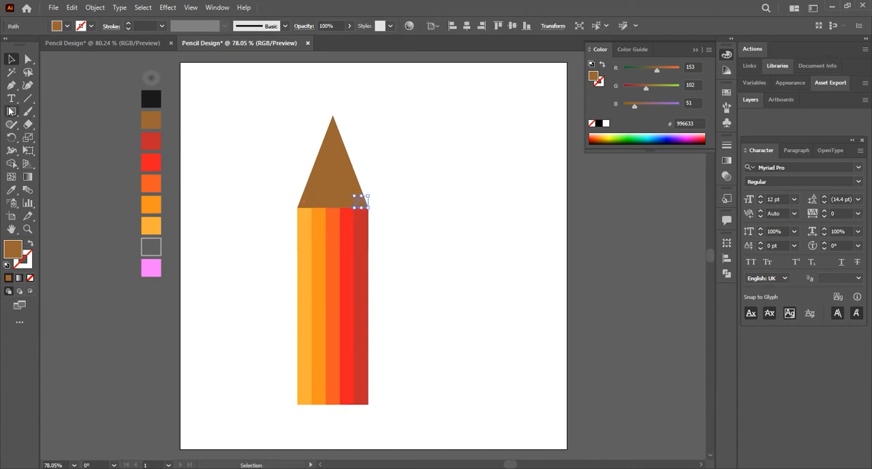
Colour the triangles above the dark red, red and orange strips by sampling the strip beneath each one.
{"action": "left_click", "coordinate": [11, 191]}
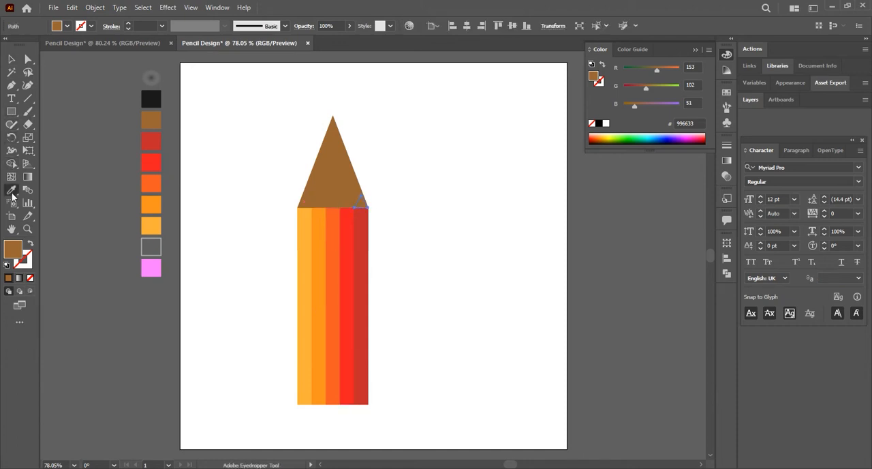
{"action": "left_click", "coordinate": [362, 228]}
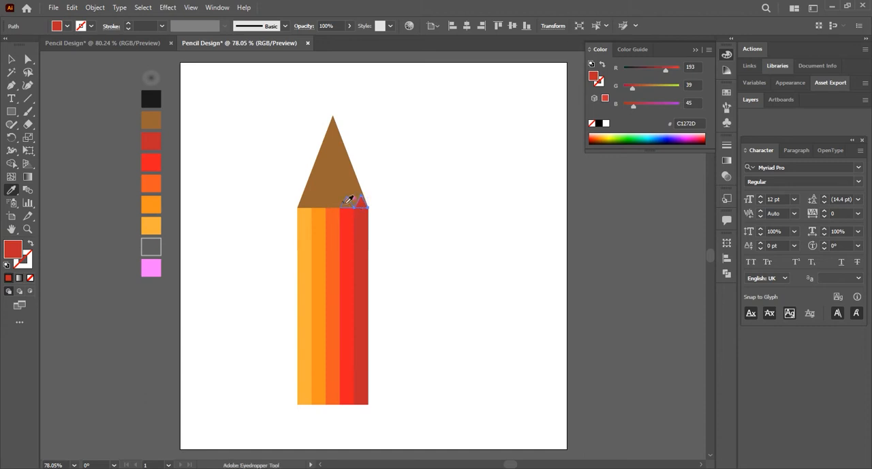
{"action": "left_click", "coordinate": [347, 203], "text": "ctrl"}
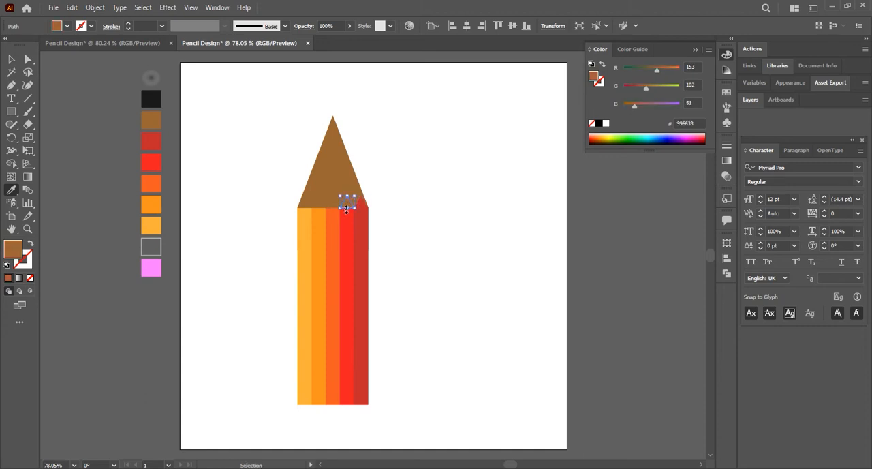
{"action": "left_click", "coordinate": [347, 218]}
{"action": "left_click", "coordinate": [333, 203], "text": "ctrl"}
{"action": "left_click", "coordinate": [333, 214]}
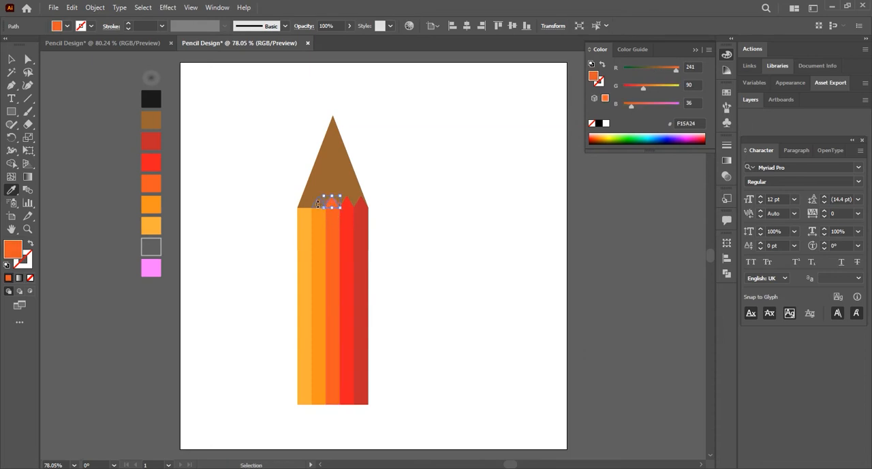
{"action": "left_click", "coordinate": [319, 201], "text": "ctrl"}
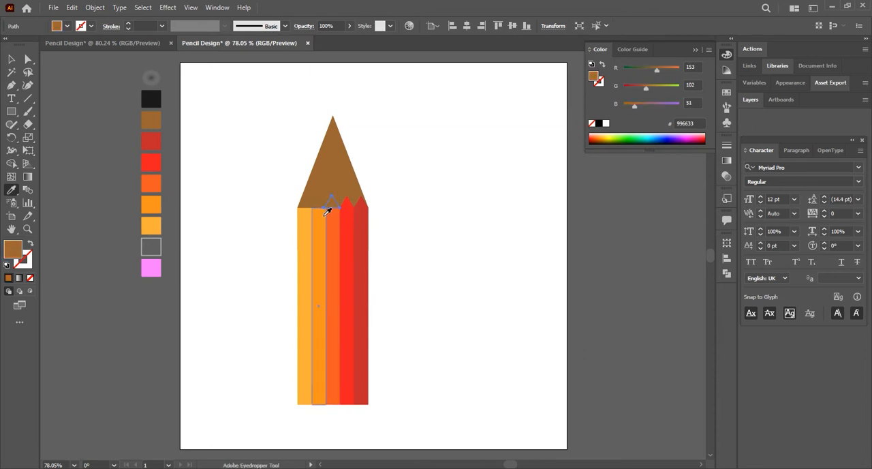
{"action": "left_click", "coordinate": [328, 213]}
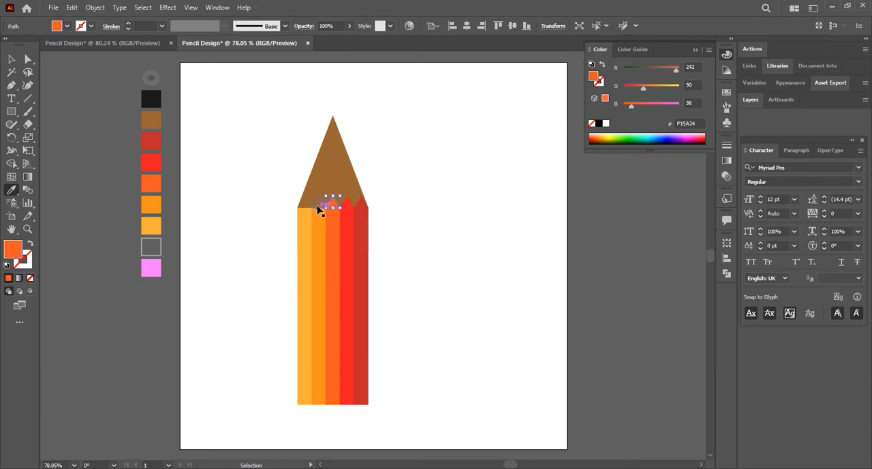
Colour the triangles above the two lighter orange strips by sampling the matching strip beneath each one.
{"action": "left_click", "coordinate": [317, 202], "text": "ctrl"}
{"action": "left_click", "coordinate": [312, 212]}
{"action": "left_click", "coordinate": [304, 203], "text": "ctrl"}
{"action": "left_click", "coordinate": [303, 213]}
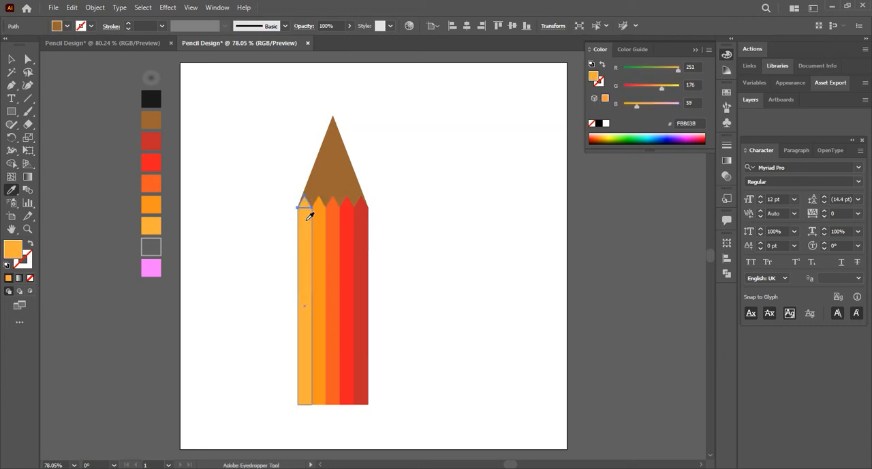
{"action": "key", "text": "v"}
{"action": "left_click", "coordinate": [259, 178]}
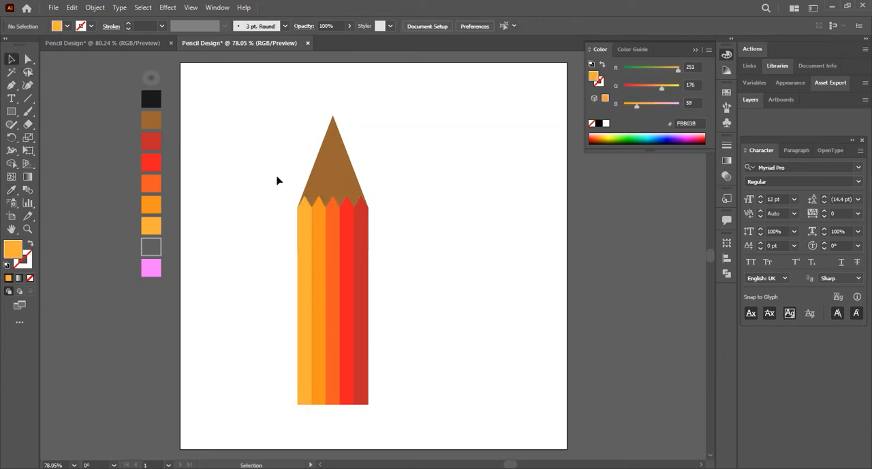
Draw a closed lead shape with a jagged lower edge over the pencil's apex using the Pen tool.
{"action": "left_click", "coordinate": [11, 85]}
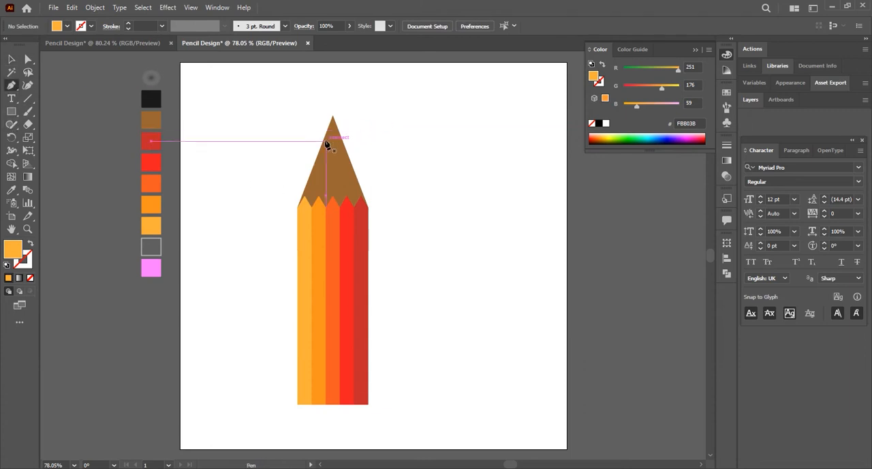
{"action": "left_click", "coordinate": [332, 116]}
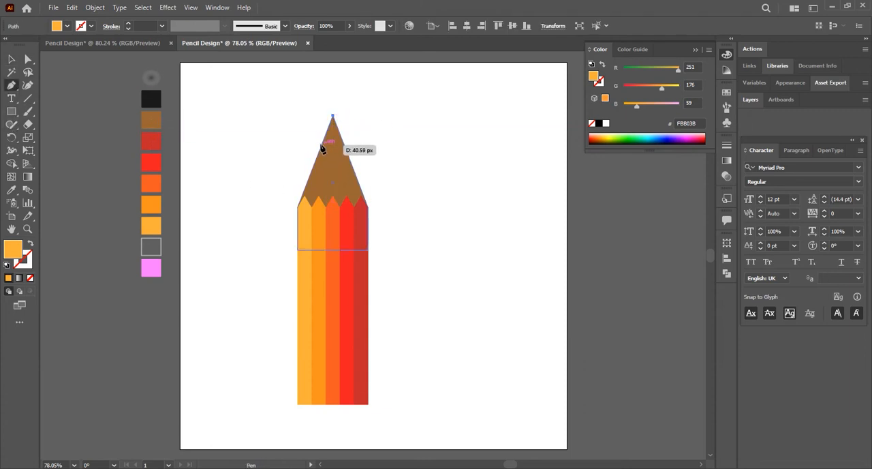
{"action": "left_click", "coordinate": [322, 145]}
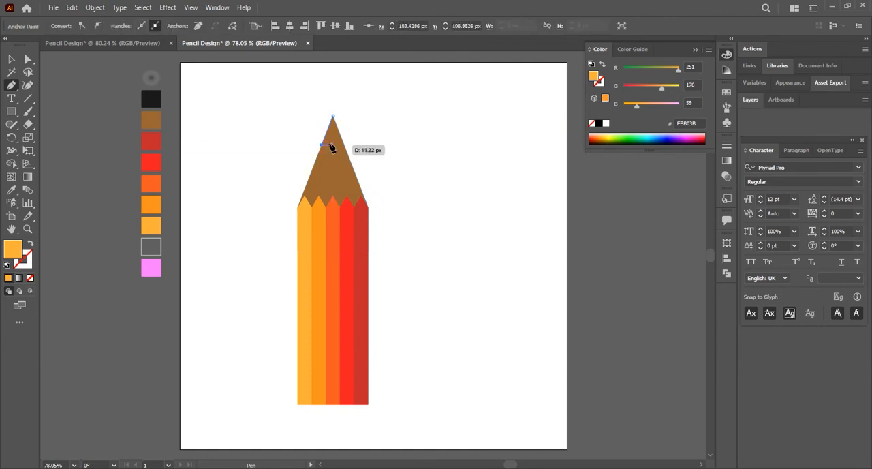
{"action": "left_click", "coordinate": [330, 135]}
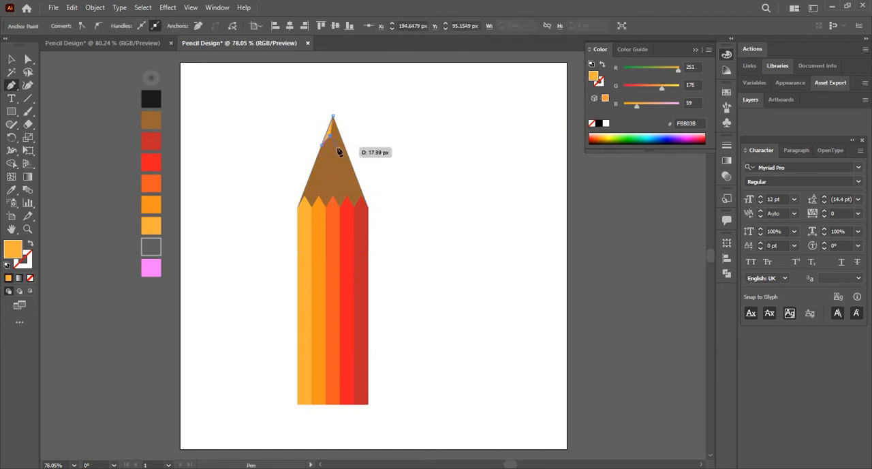
{"action": "left_click", "coordinate": [335, 143]}
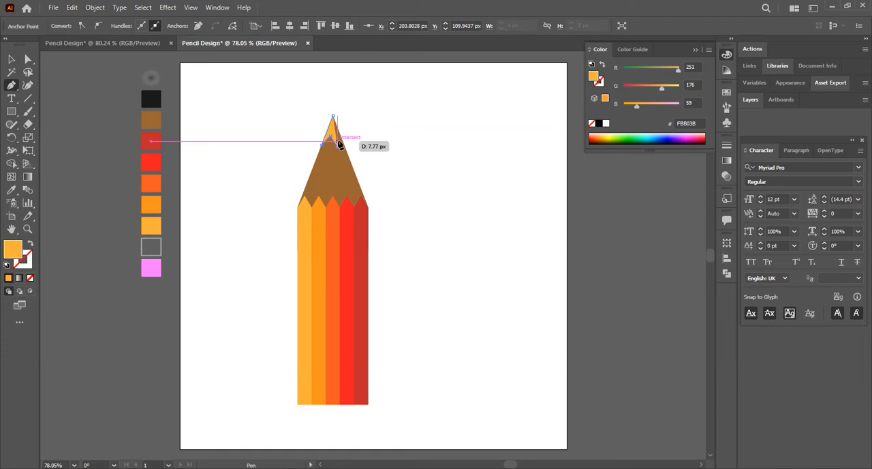
{"action": "left_click", "coordinate": [338, 141]}
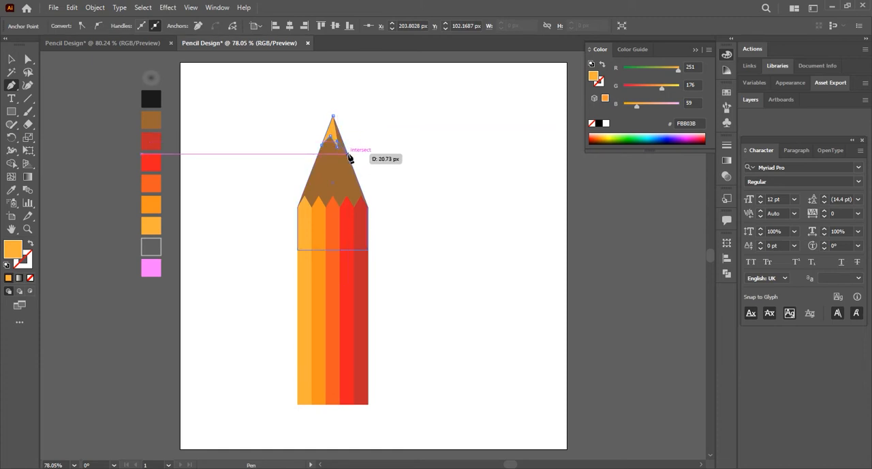
{"action": "left_click", "coordinate": [348, 154]}
{"action": "left_click", "coordinate": [332, 116]}
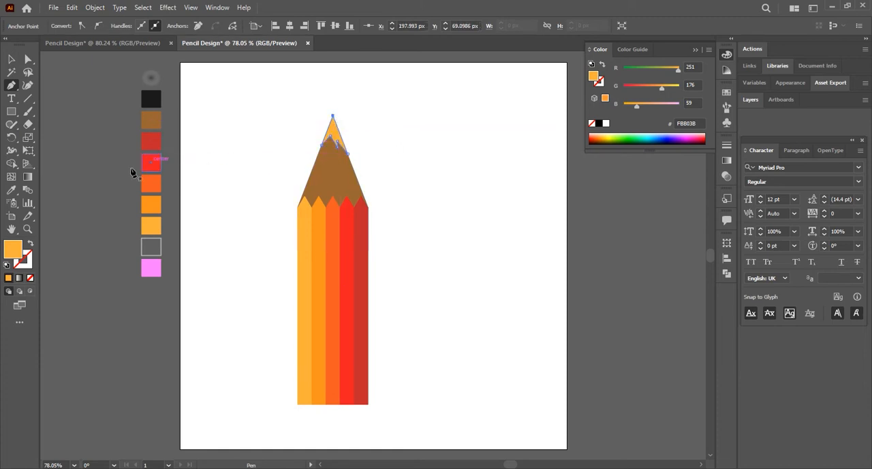
Fill the jagged lead shape with the sampled near-black swatch.
{"action": "left_click", "coordinate": [12, 180]}
{"action": "left_click", "coordinate": [12, 190]}
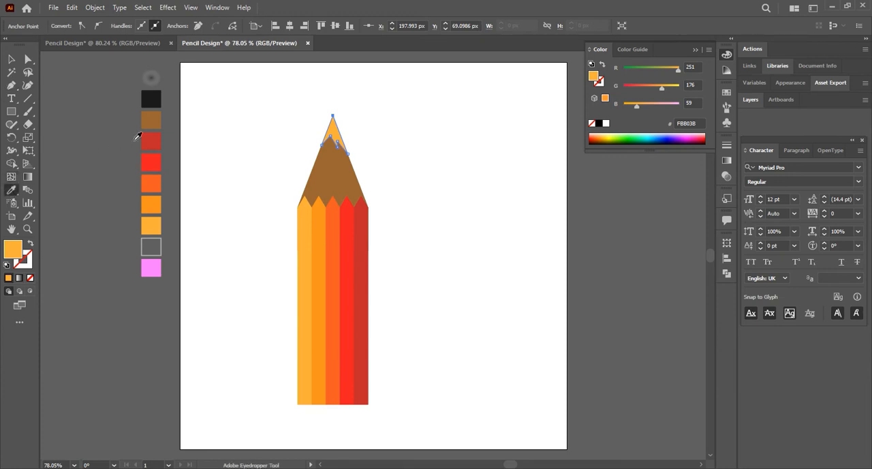
{"action": "left_click", "coordinate": [151, 99]}
{"action": "left_click", "coordinate": [11, 60]}
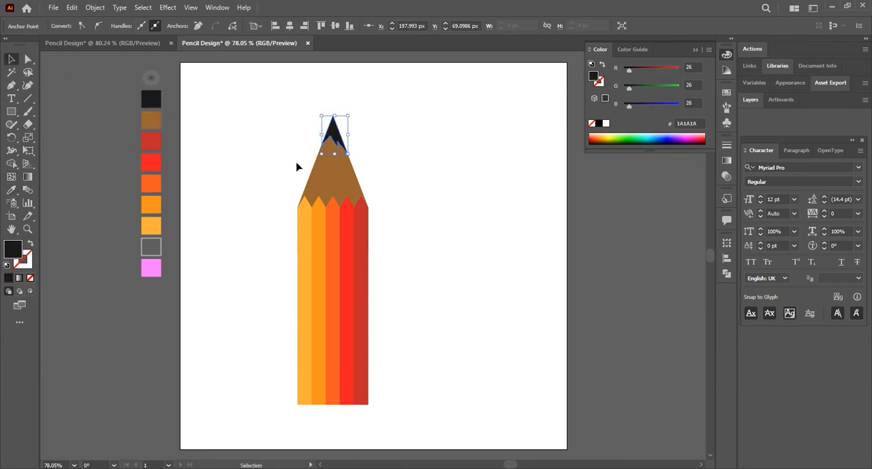
{"action": "left_click", "coordinate": [297, 166]}
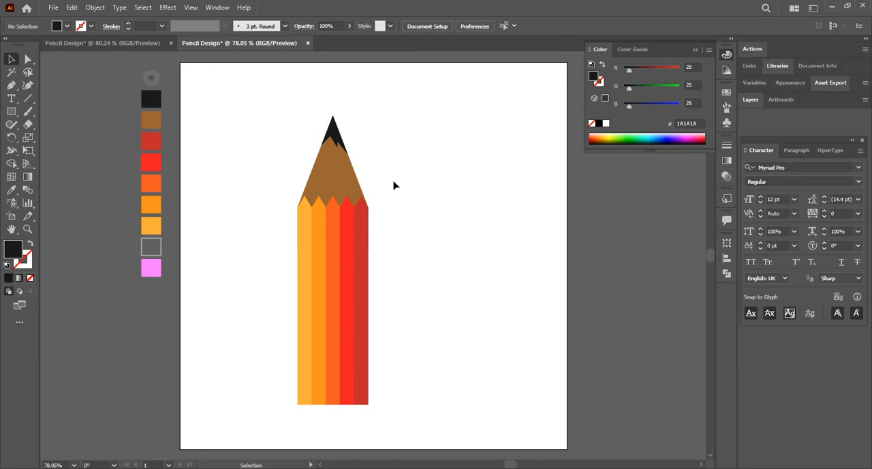
Draw a rectangle about 91 × 15 px directly below the strips at their full width and fill it with the sampled orange swatch F15A24.
{"action": "left_click", "coordinate": [12, 113]}
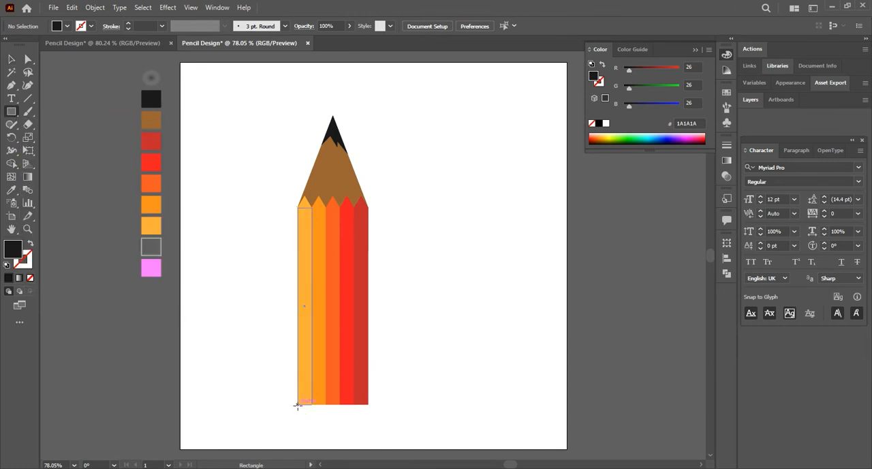
{"action": "left_click_drag", "start_coordinate": [298, 405], "coordinate": [369, 416]}
{"action": "left_click", "coordinate": [11, 190]}
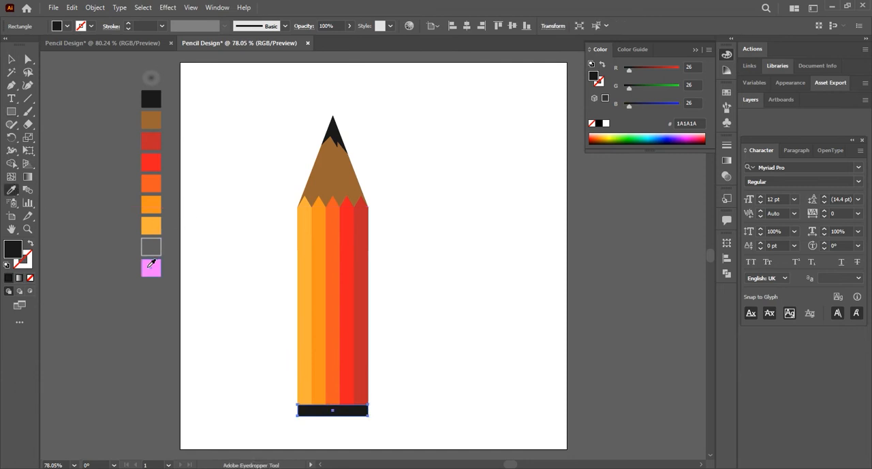
{"action": "left_click", "coordinate": [149, 266]}
{"action": "left_click", "coordinate": [157, 190]}
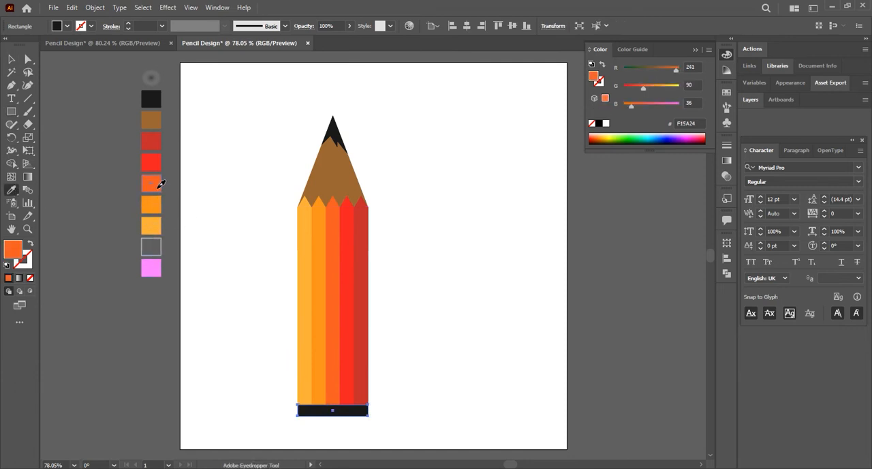
{"action": "left_click", "coordinate": [159, 187]}
{"action": "key", "text": "v"}
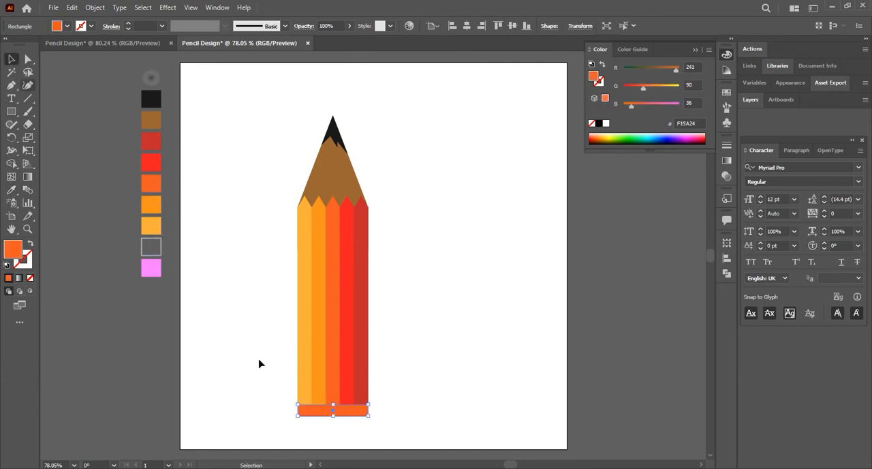
{"action": "left_click", "coordinate": [252, 367]}
Round the two lower corners of the orange base rectangle to a radius of about 8.6 px.
{"action": "left_click", "coordinate": [323, 413]}
{"action": "left_click", "coordinate": [28, 59]}
{"action": "left_click", "coordinate": [298, 440]}
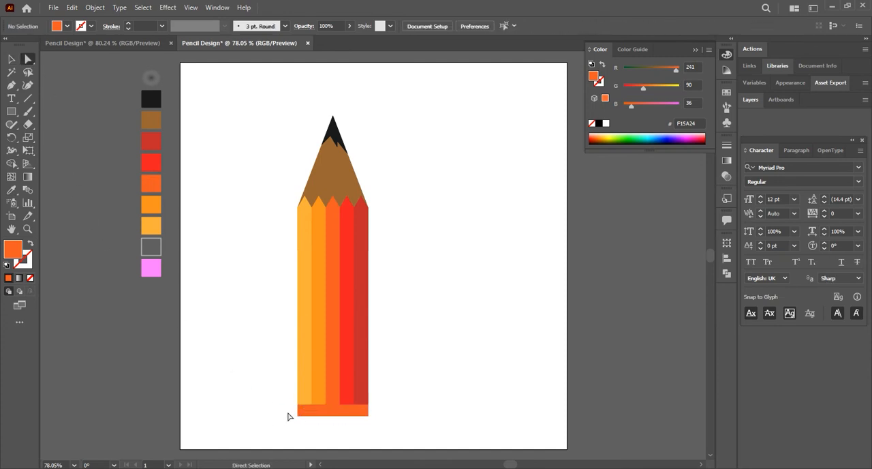
{"action": "left_click_drag", "start_coordinate": [288, 416], "coordinate": [365, 411]}
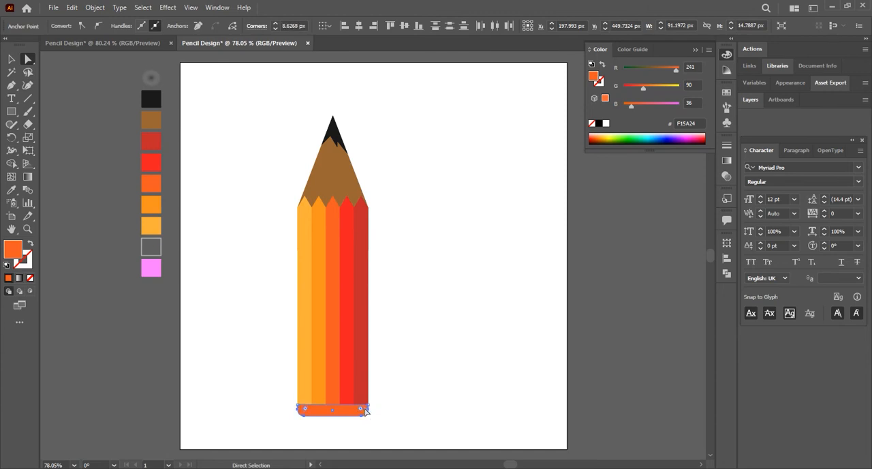
{"action": "left_click", "coordinate": [347, 427]}
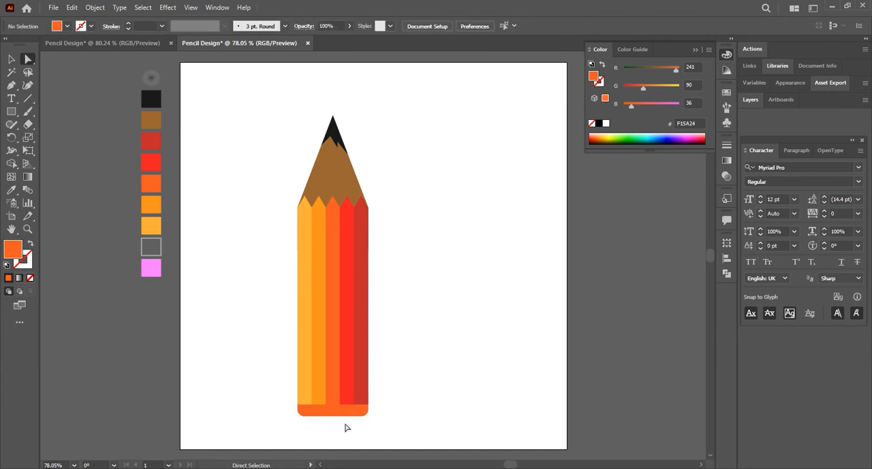
Draw a short vertical line across the joint of the first strip and the orange base, with a 3 pt stroke.
{"action": "left_click", "coordinate": [28, 98]}
{"action": "left_click_drag", "start_coordinate": [305, 306], "coordinate": [305, 410]}
{"action": "key", "text": "v"}
{"action": "left_click", "coordinate": [279, 401]}
{"action": "left_click", "coordinate": [305, 406]}
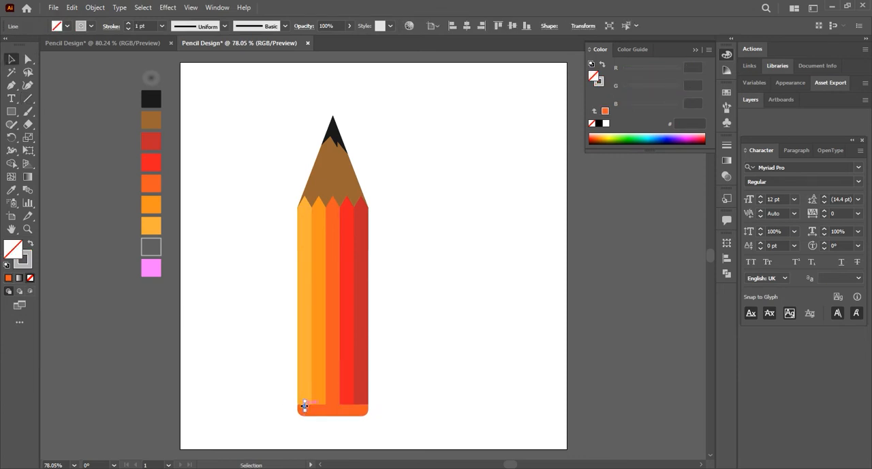
{"action": "left_click", "coordinate": [141, 26]}
{"action": "left_click", "coordinate": [238, 245]}
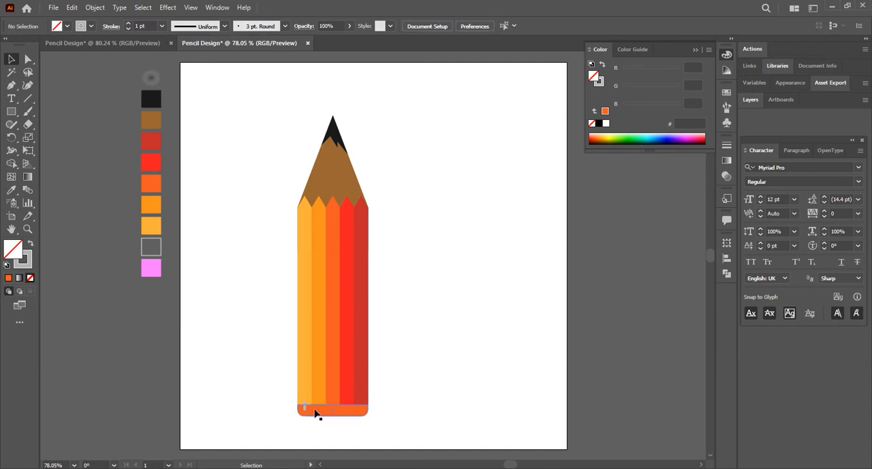
Duplicate the short line sideways at equal spacing so that each of the five strips has one.
{"action": "left_click_drag", "start_coordinate": [312, 411], "coordinate": [320, 411]}
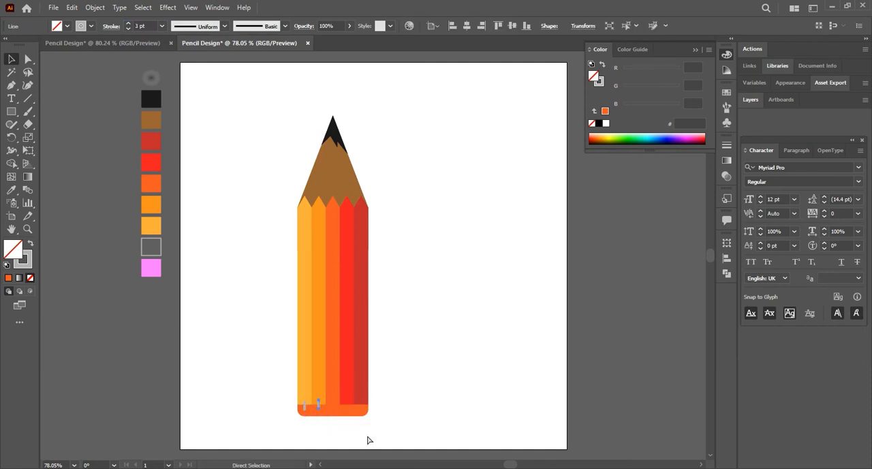
{"action": "key", "text": "ctrl+d"}
Align the five short grey lines by their vertical centres and stretch them slightly taller across the joint of strips and base.
{"action": "left_click", "coordinate": [346, 402], "text": "shift"}
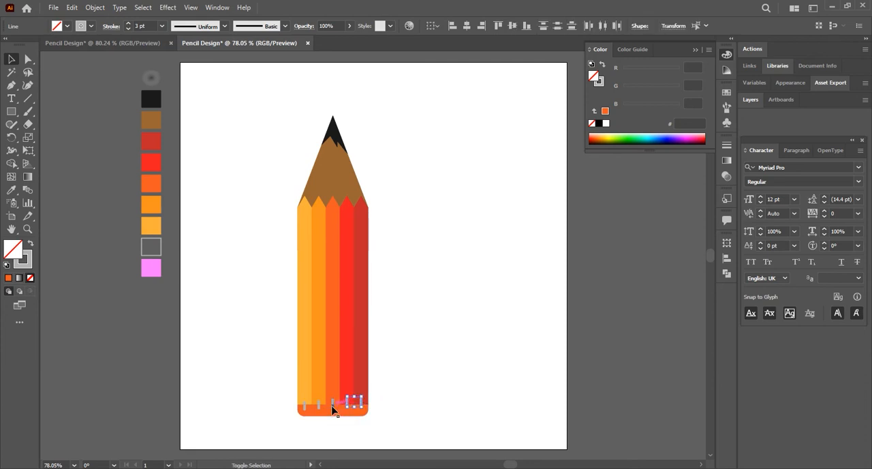
{"action": "left_click", "coordinate": [333, 406], "text": "shift"}
{"action": "left_click", "coordinate": [319, 408], "text": "shift"}
{"action": "left_click", "coordinate": [306, 412], "text": "shift"}
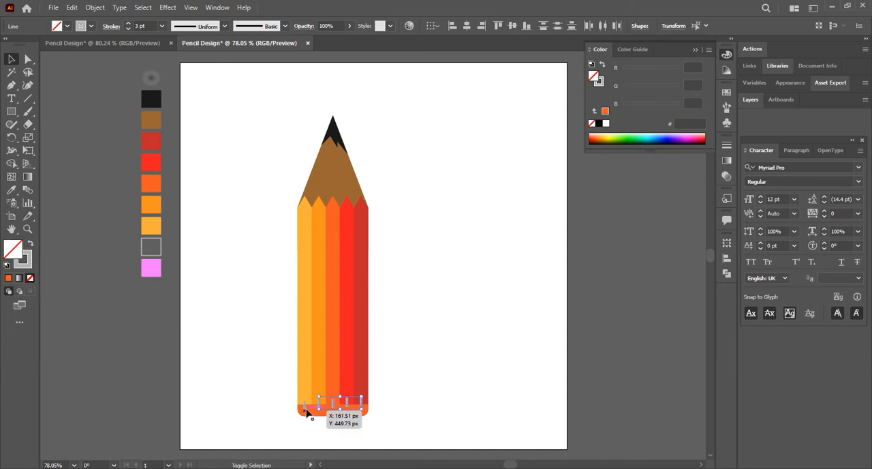
{"action": "left_click", "coordinate": [513, 26]}
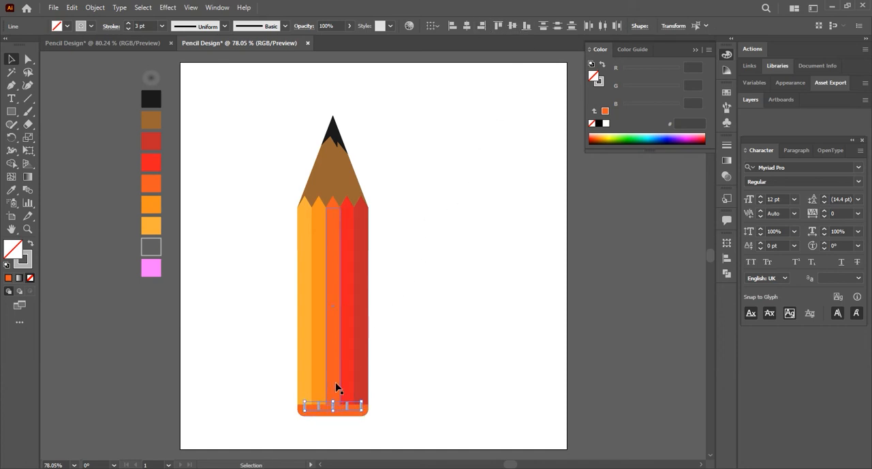
{"action": "left_click_drag", "start_coordinate": [333, 403], "coordinate": [333, 399]}
{"action": "left_click", "coordinate": [412, 403]}
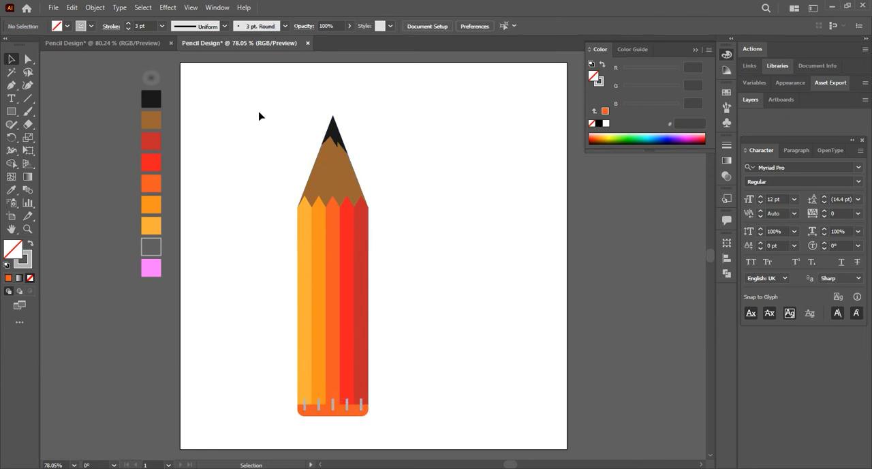
Group all parts of the pencil, including the tip, strips, base and short lines.
{"action": "left_click_drag", "start_coordinate": [259, 113], "coordinate": [384, 424]}
{"action": "right_click", "coordinate": [333, 329]}
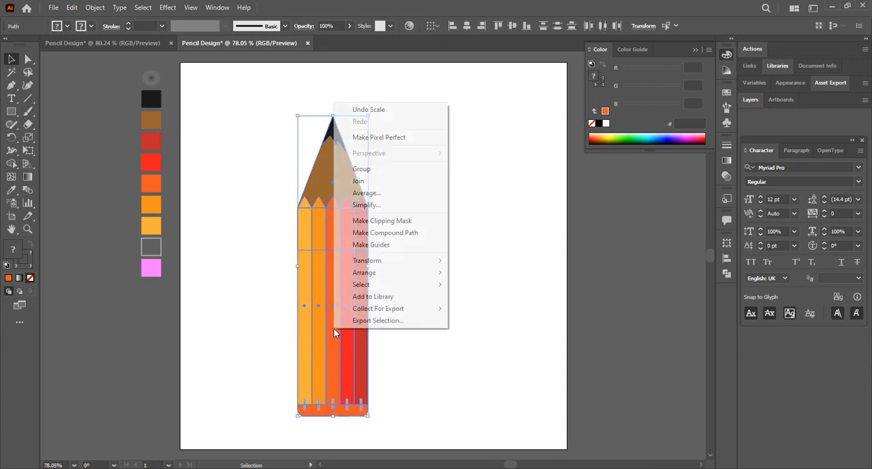
{"action": "left_click", "coordinate": [361, 169]}
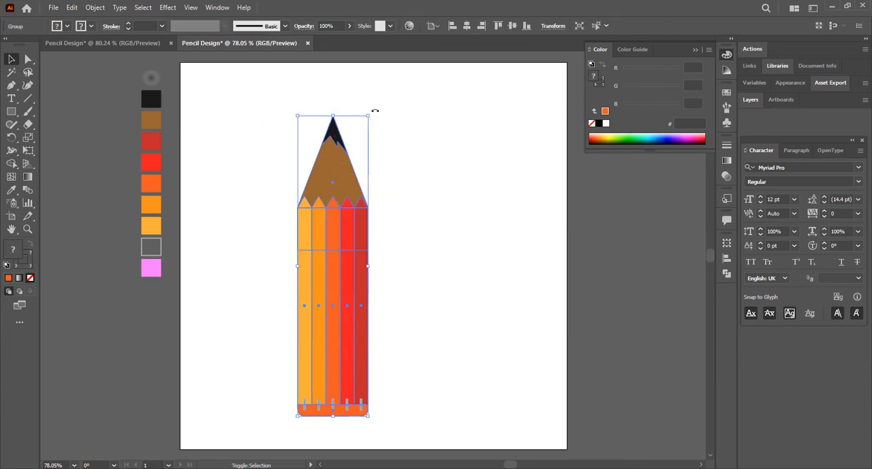
Rotate the pencil group so its tip points steeply down to the right, and move it to the middle of the artboard.
{"action": "mouse_move", "coordinate": [409, 171]}
{"action": "left_mouse_down"}
{"action": "mouse_move", "coordinate": [414, 352]}
{"action": "mouse_move", "coordinate": [391, 377]}
{"action": "left_mouse_up"}
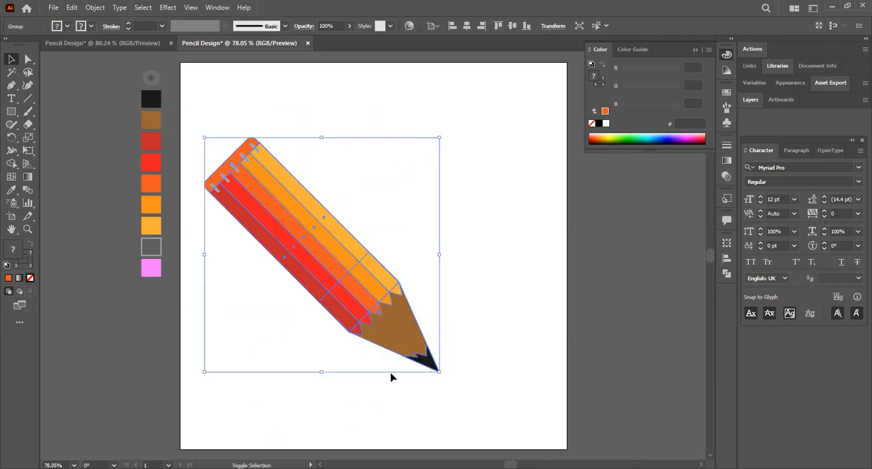
{"action": "mouse_move", "coordinate": [445, 130]}
{"action": "left_mouse_down"}
{"action": "mouse_move", "coordinate": [471, 177]}
{"action": "mouse_move", "coordinate": [456, 173]}
{"action": "left_mouse_up"}
{"action": "left_click_drag", "start_coordinate": [325, 261], "coordinate": [366, 252]}
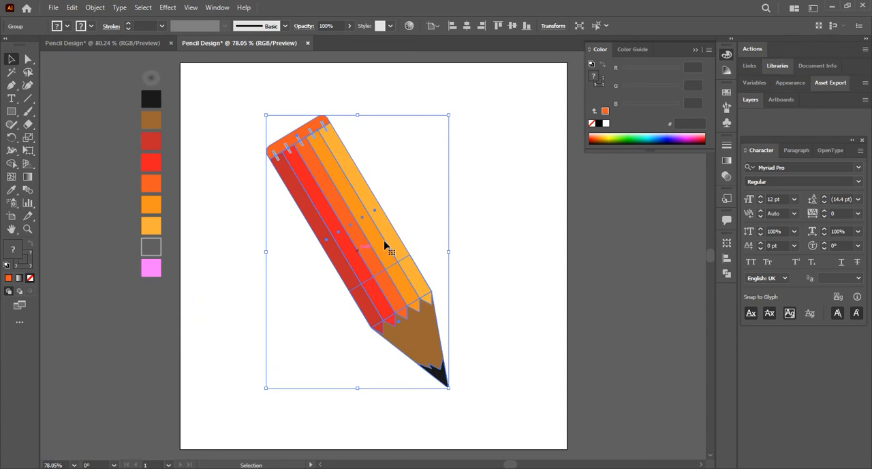
{"action": "left_click", "coordinate": [693, 50]}
{"action": "left_click", "coordinate": [518, 260]}
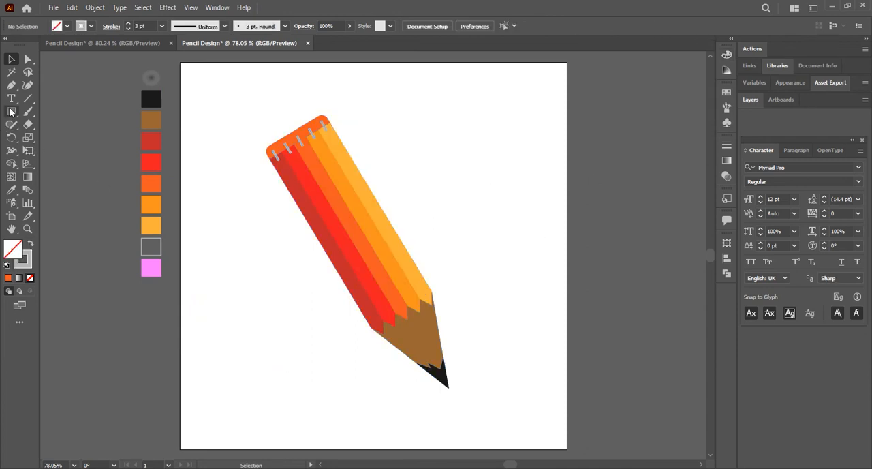
Draw a circle about 110 px in diameter beside the pencil's lower end and fill it with the sampled radial gradient swatch.
{"action": "left_click_drag", "start_coordinate": [11, 112], "coordinate": [58, 139]}
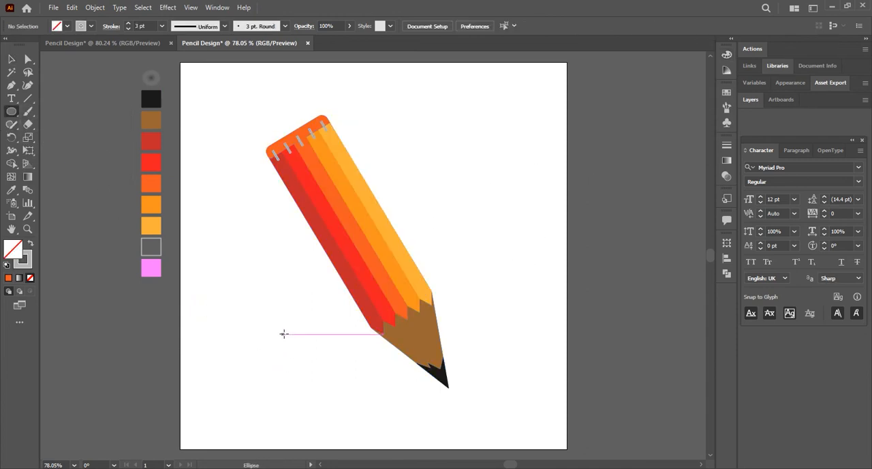
{"action": "left_click_drag", "start_coordinate": [284, 334], "coordinate": [327, 375]}
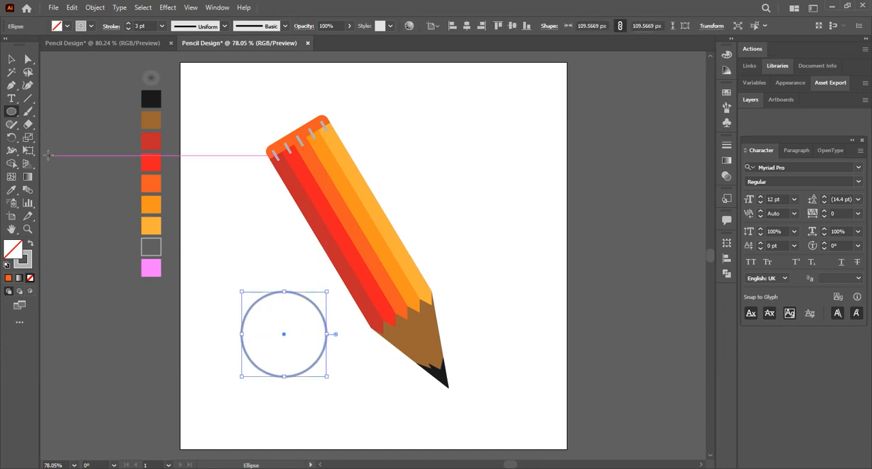
{"action": "left_click", "coordinate": [11, 190]}
{"action": "left_click", "coordinate": [151, 80]}
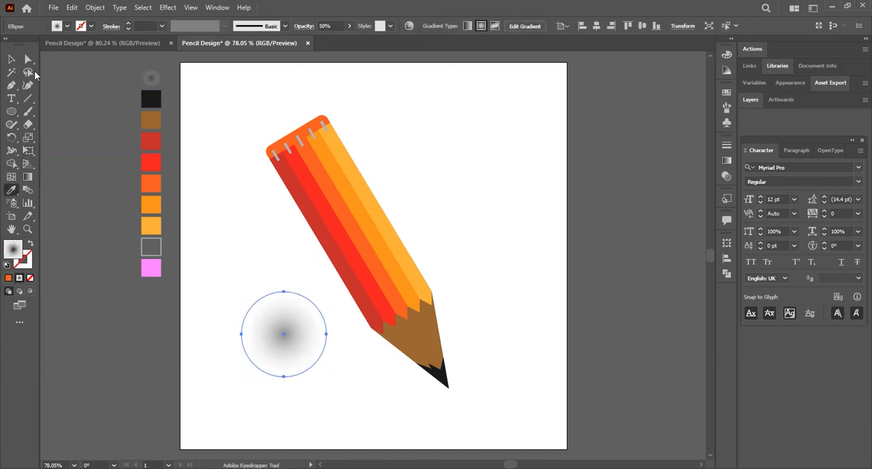
Centre the gradient circle on the pencil's tip, flatten it to about half its height and widen it into a ground shadow.
{"action": "left_click", "coordinate": [11, 60]}
{"action": "left_click", "coordinate": [236, 177]}
{"action": "mouse_move", "coordinate": [295, 380]}
{"action": "left_mouse_down"}
{"action": "mouse_move", "coordinate": [438, 409]}
{"action": "mouse_move", "coordinate": [448, 395]}
{"action": "left_mouse_up"}
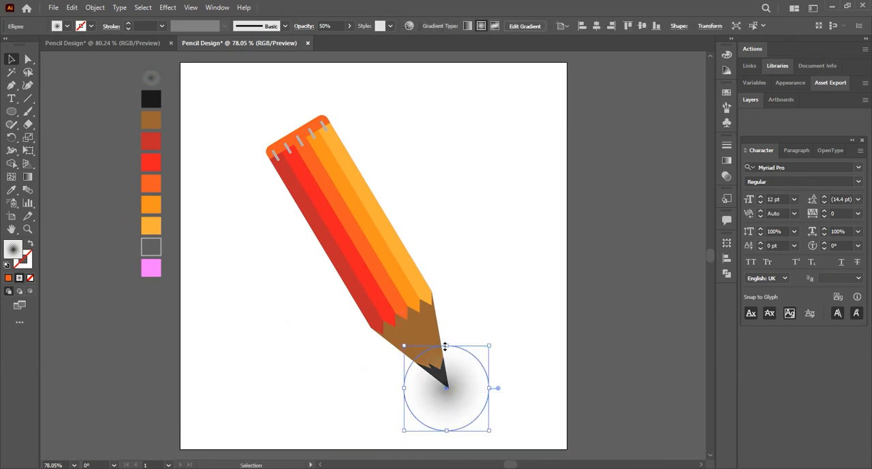
{"action": "left_click_drag", "start_coordinate": [446, 346], "coordinate": [453, 392]}
{"action": "left_click", "coordinate": [510, 396]}
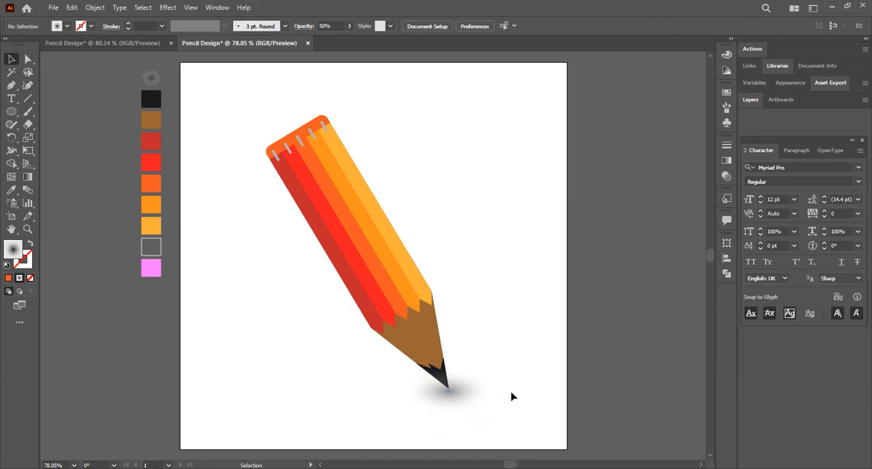
{"action": "left_click", "coordinate": [438, 394]}
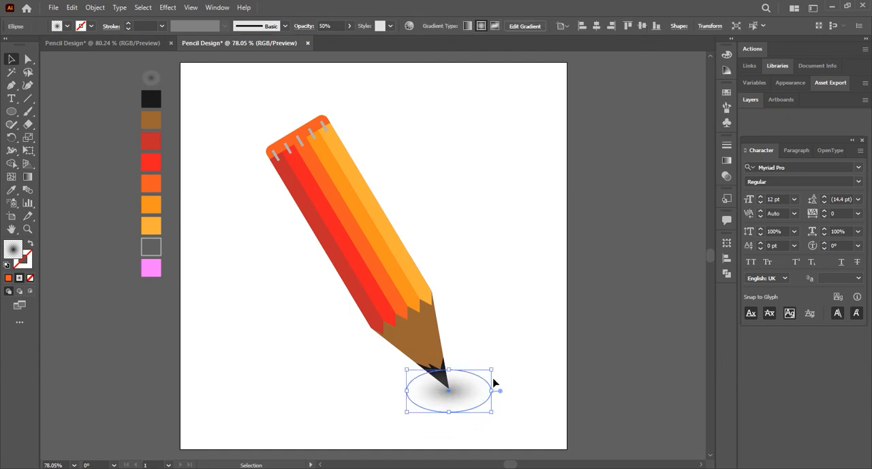
{"action": "left_click_drag", "start_coordinate": [492, 390], "coordinate": [511, 389]}
{"action": "left_click", "coordinate": [538, 387]}
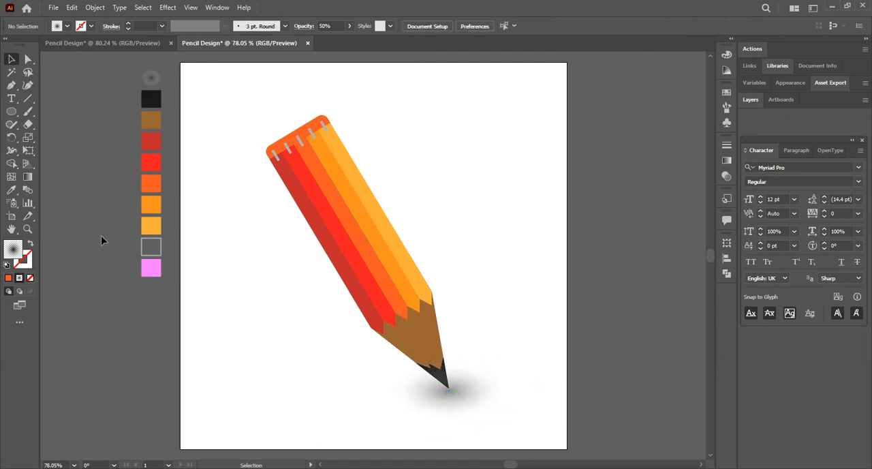
Draw a rectangle covering the whole artboard, starting from the default fill and stroke, and fill it with the sampled pink swatch.
{"action": "left_click_drag", "start_coordinate": [11, 111], "coordinate": [52, 111]}
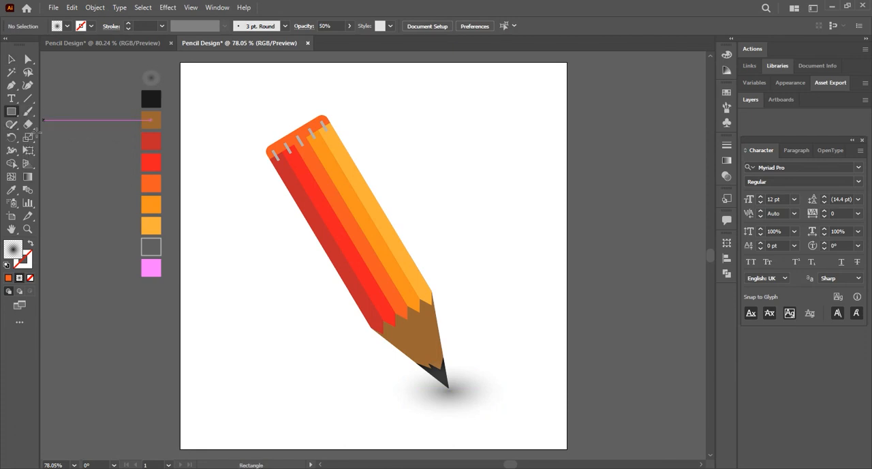
{"action": "left_click", "coordinate": [6, 266]}
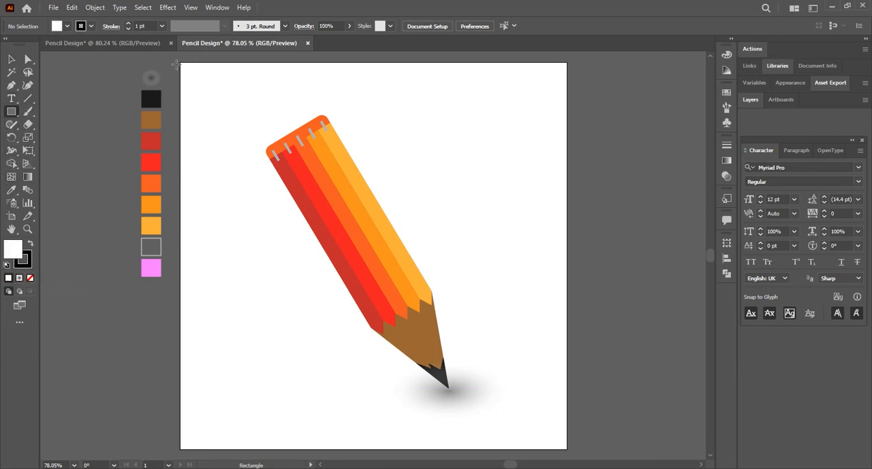
{"action": "mouse_move", "coordinate": [175, 64]}
{"action": "left_mouse_down"}
{"action": "mouse_move", "coordinate": [259, 166]}
{"action": "mouse_move", "coordinate": [566, 448]}
{"action": "left_mouse_up"}
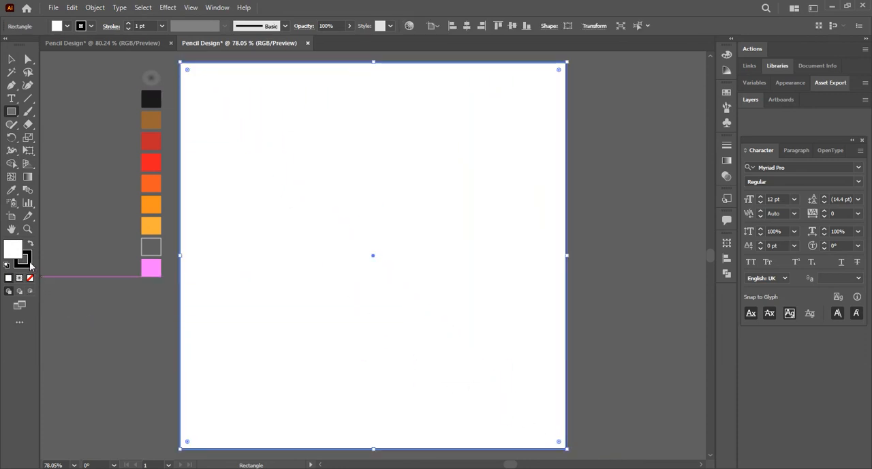
{"action": "left_click", "coordinate": [11, 189]}
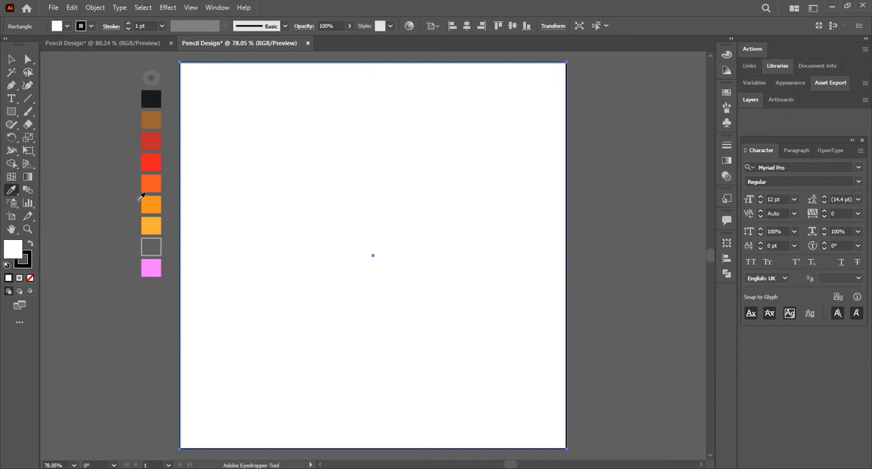
{"action": "left_click", "coordinate": [152, 266]}
Send the pink background rectangle behind the pencil and its shadow.
{"action": "left_click", "coordinate": [11, 59]}
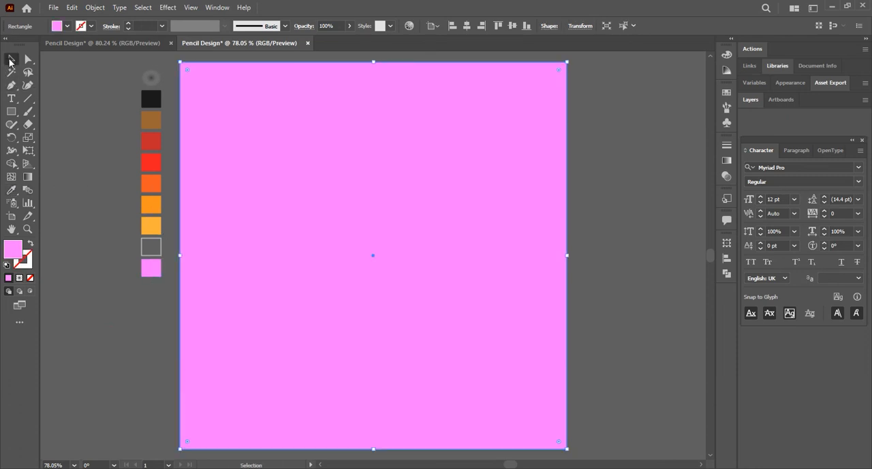
{"action": "right_click", "coordinate": [300, 249]}
{"action": "mouse_move", "coordinate": [340, 414]}
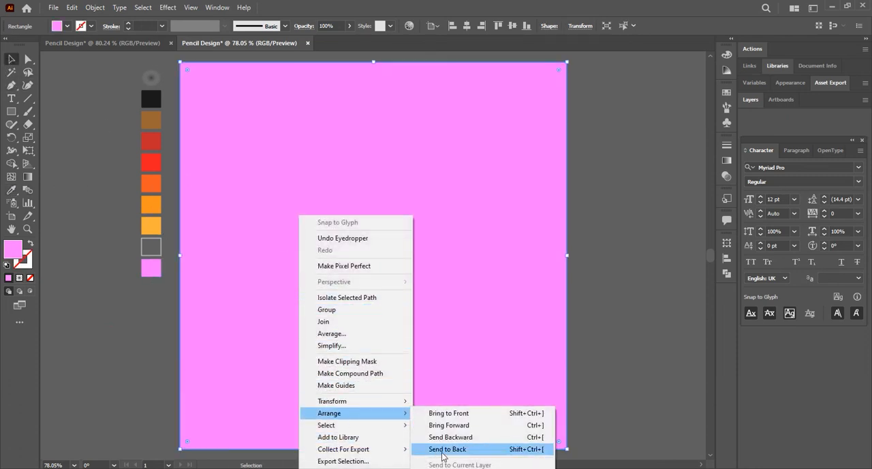
{"action": "left_click", "coordinate": [446, 449]}
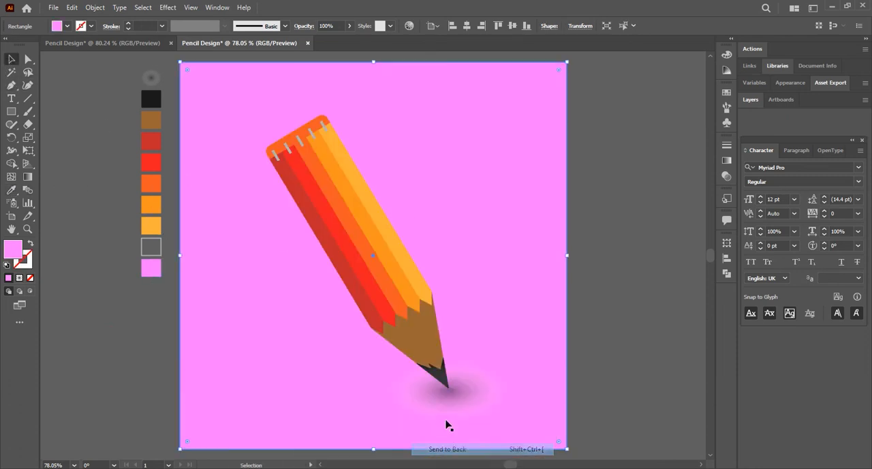
{"action": "left_click", "coordinate": [593, 311]}
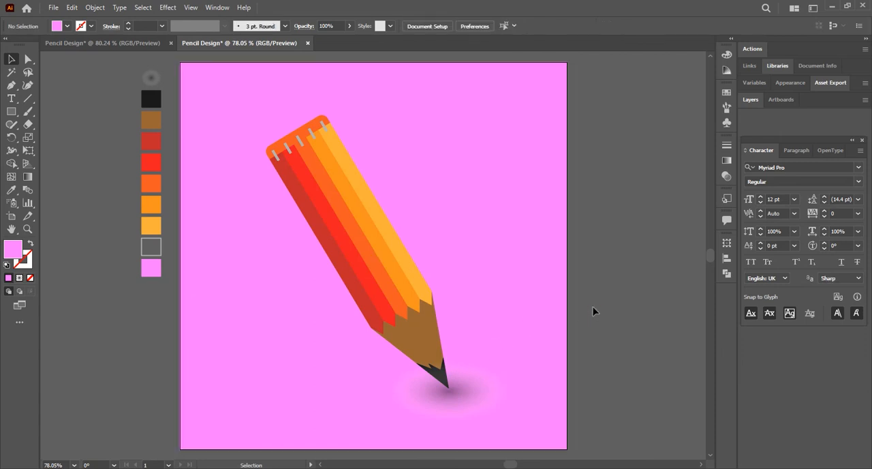